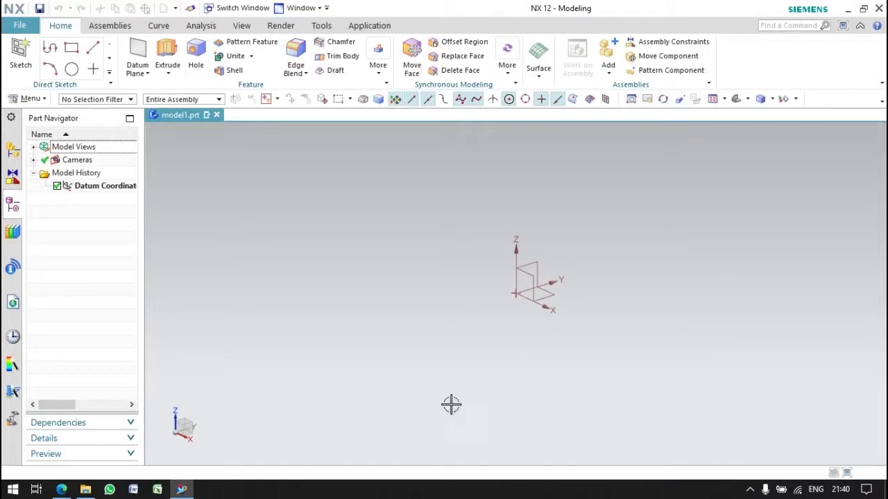
# Start a new sketch on the default datum XY plane
pyautogui.click(20, 55)
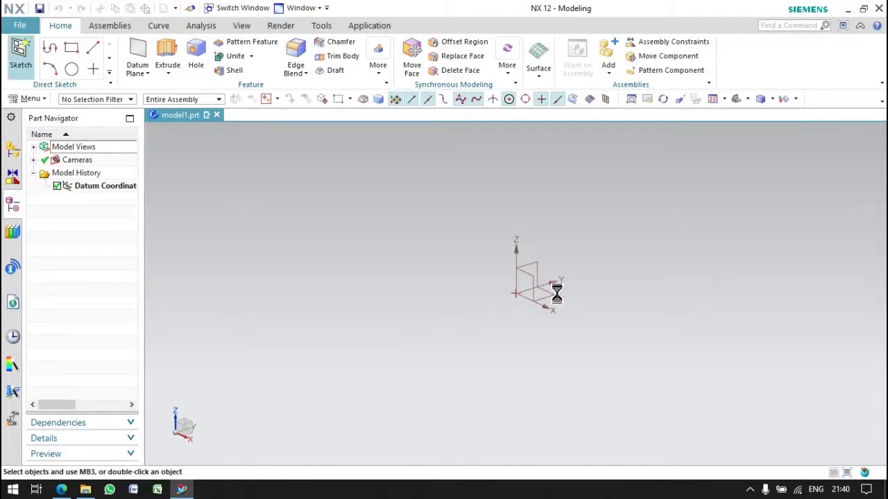
pyautogui.click(174, 172)
# Place 125 and 12 diameter circles concentric at the sketch origin
pyautogui.click(164, 43)
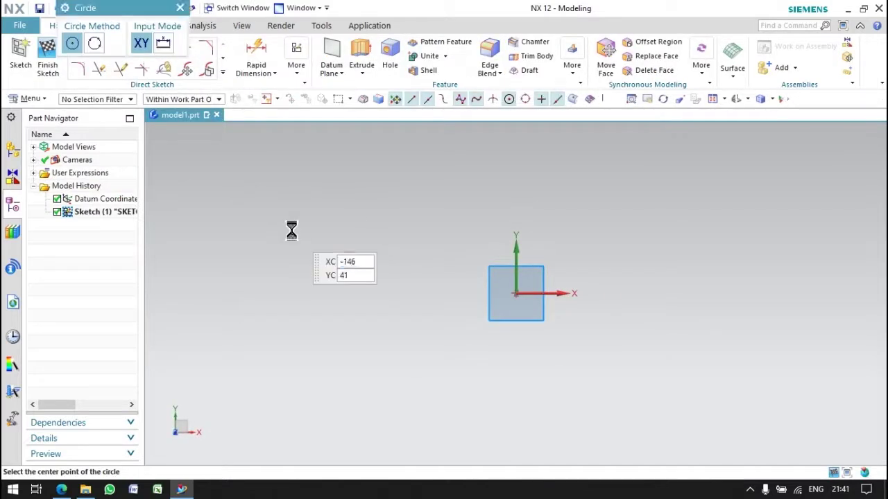
pyautogui.click(163, 43)
pyautogui.write('125')
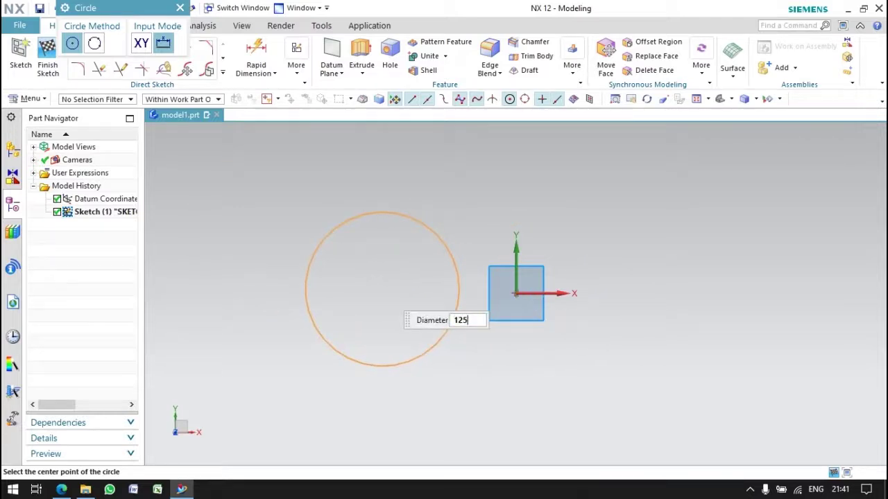
pyautogui.click(516, 293)
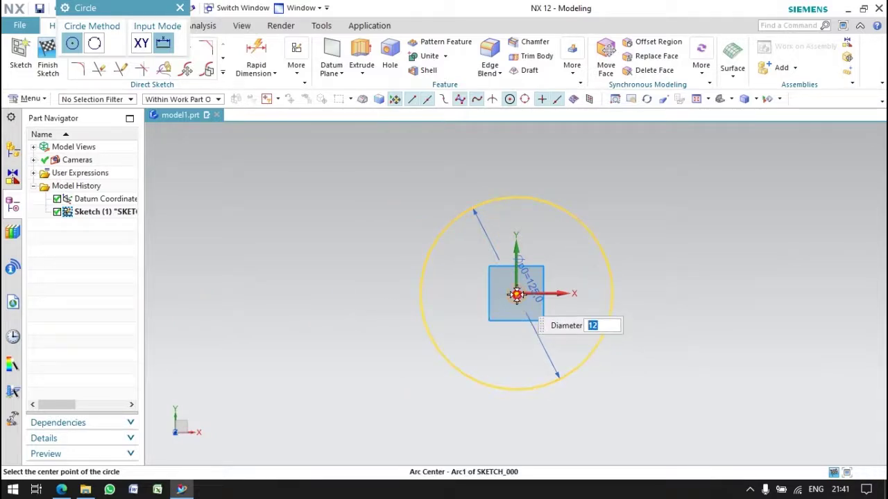
pyautogui.click(516, 294)
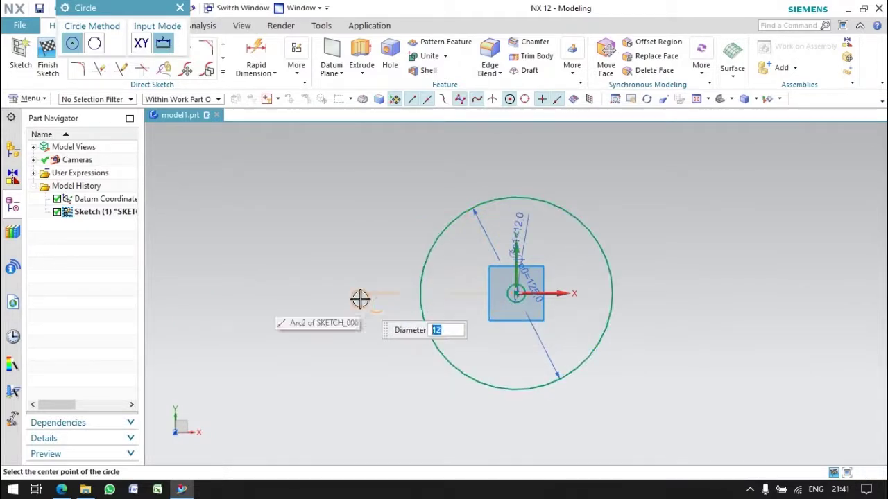
pyautogui.press('Escape')
# Change the outer circle's diameter dimension from 125 to 24
pyautogui.doubleClick(538, 339)
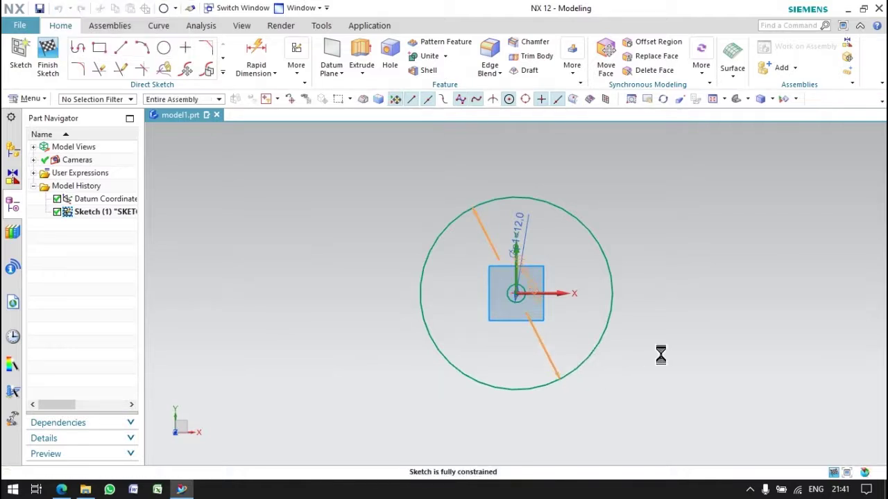
pyautogui.write('16')
pyautogui.press('Return')
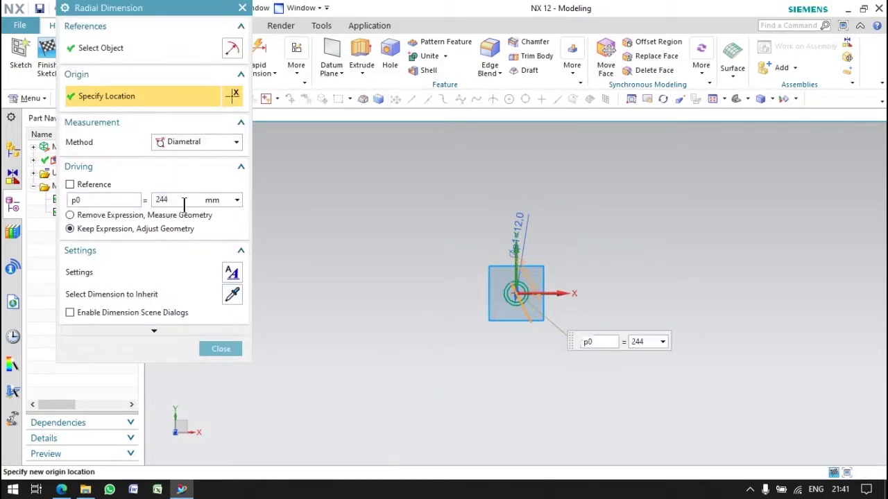
pyautogui.click(221, 349)
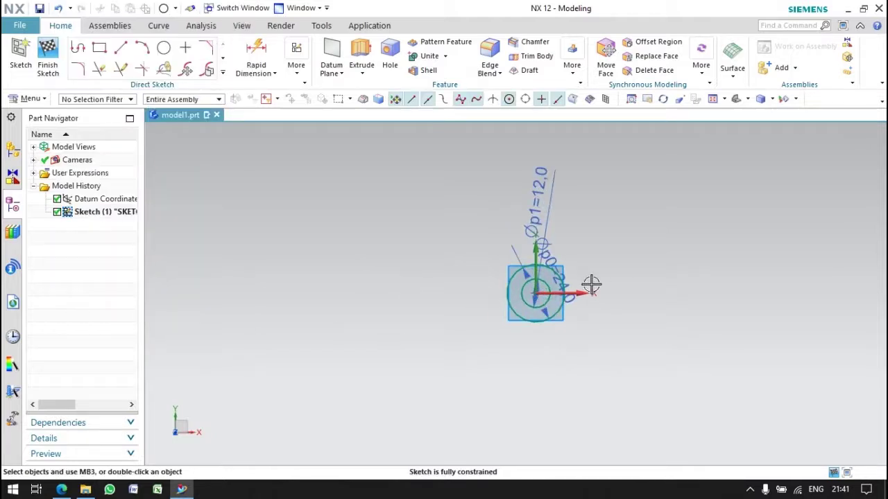
# Finish the sketch, briefly reopen it, then finish it again
pyautogui.click(48, 66)
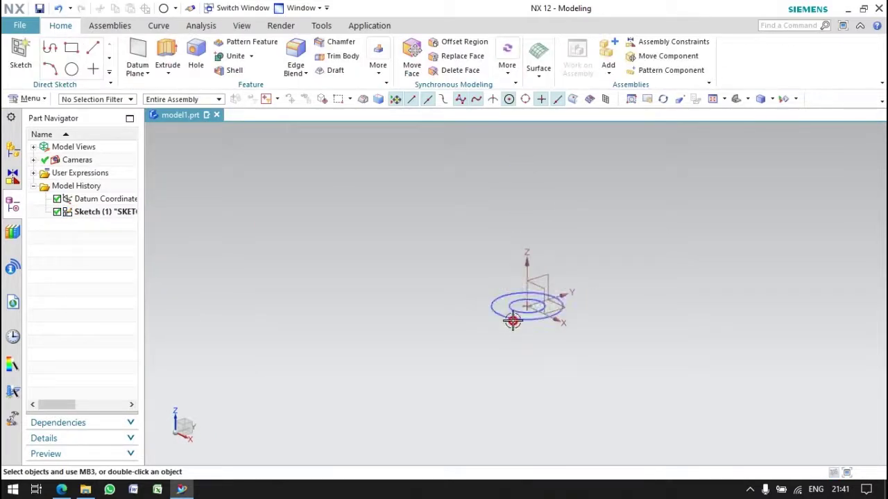
pyautogui.doubleClick(512, 318)
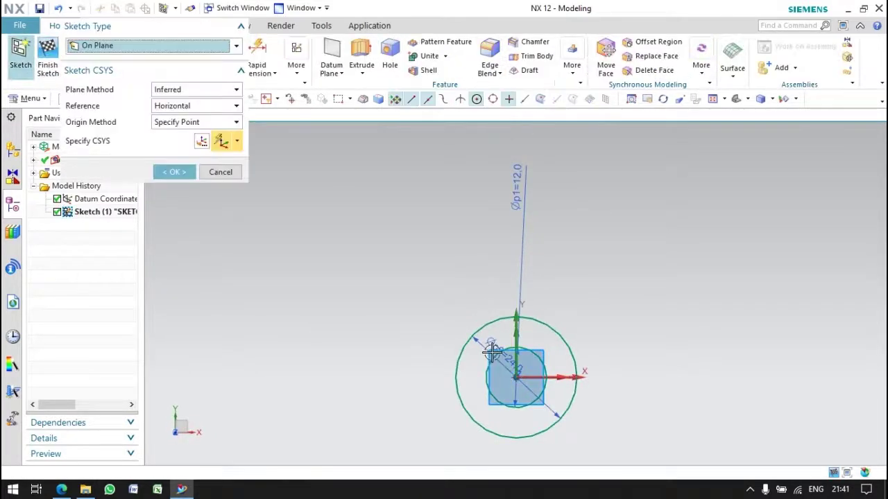
pyautogui.click(173, 171)
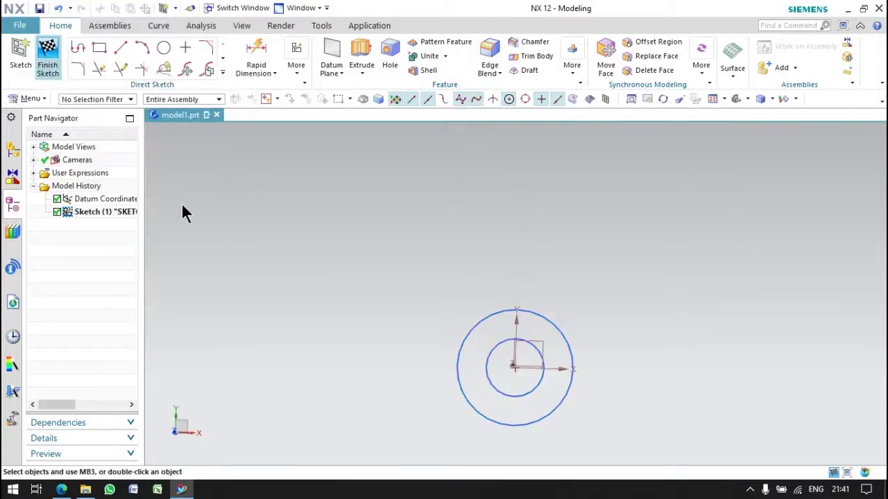
pyautogui.hotkey('ctrl', 'q')
# Extrude the two circles 10 mm into a solid ring
pyautogui.click(495, 308)
pyautogui.click(167, 57)
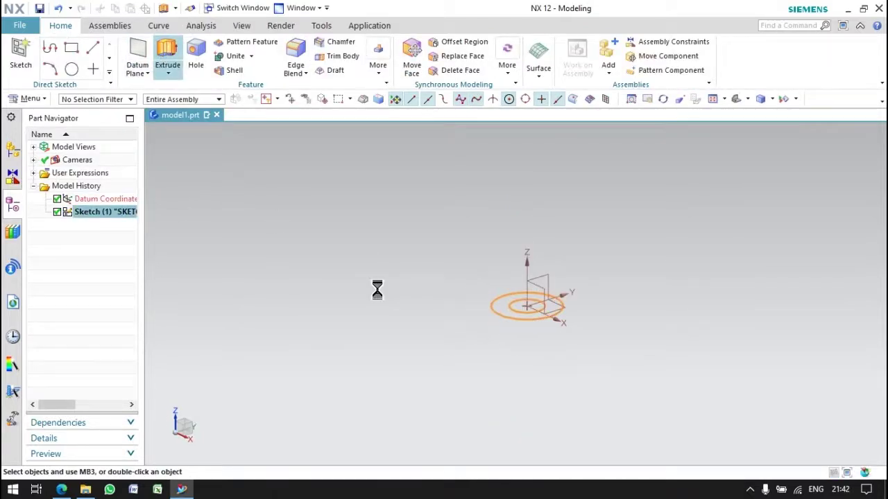
pyautogui.write('10')
pyautogui.press('Return')
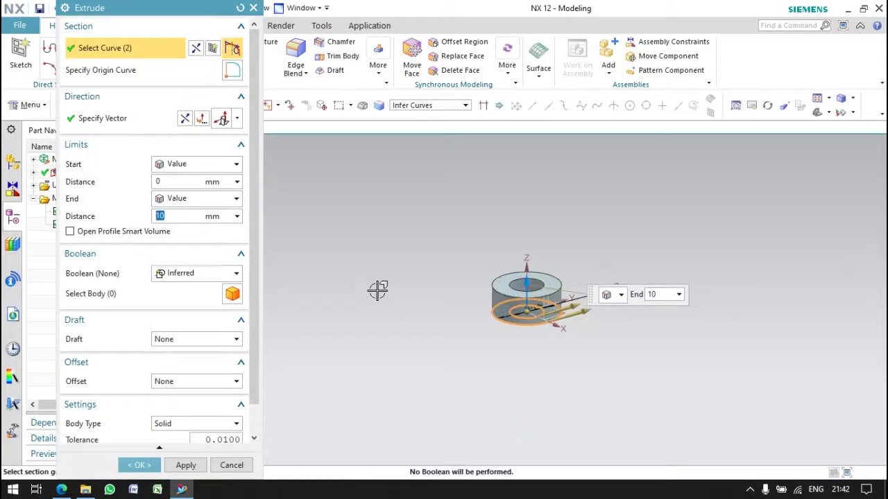
pyautogui.click(142, 465)
pyautogui.click(548, 305)
pyautogui.scroll(2, 618, 301)
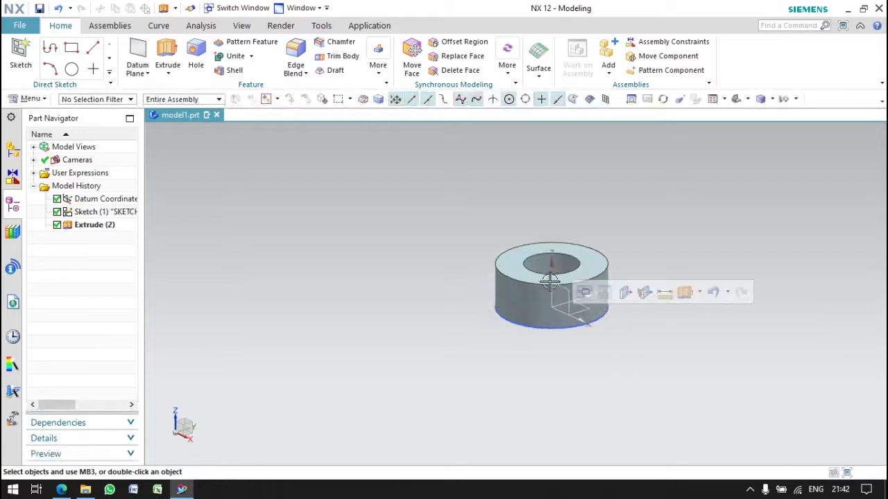
pyautogui.scroll(-2, 579, 256)
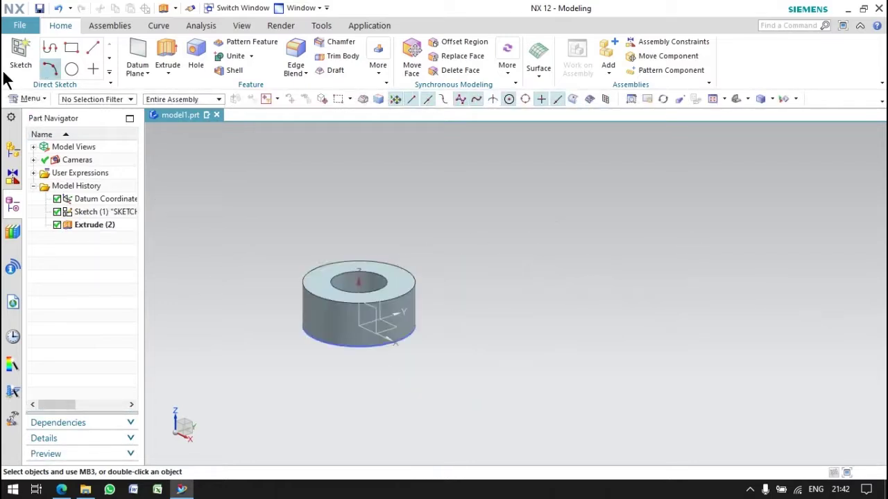
# Start a new sketch on the ring and add a 125 diameter circle at the arc centre
pyautogui.click(20, 55)
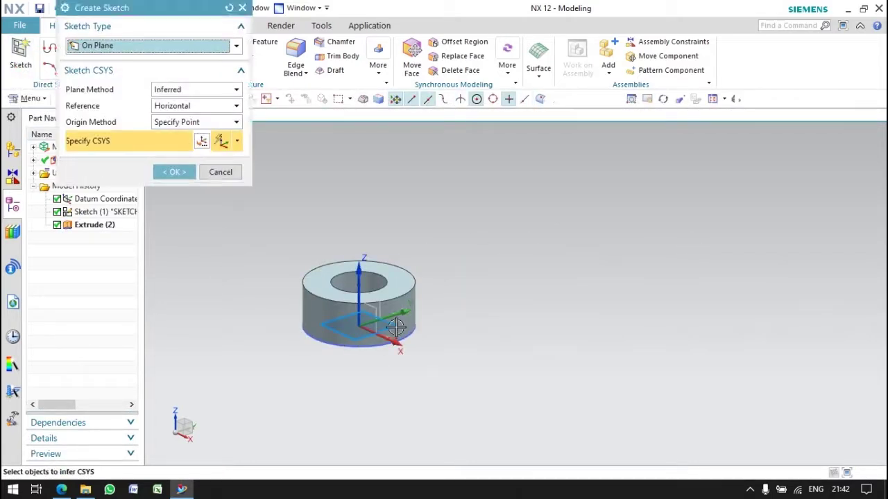
pyautogui.click(174, 172)
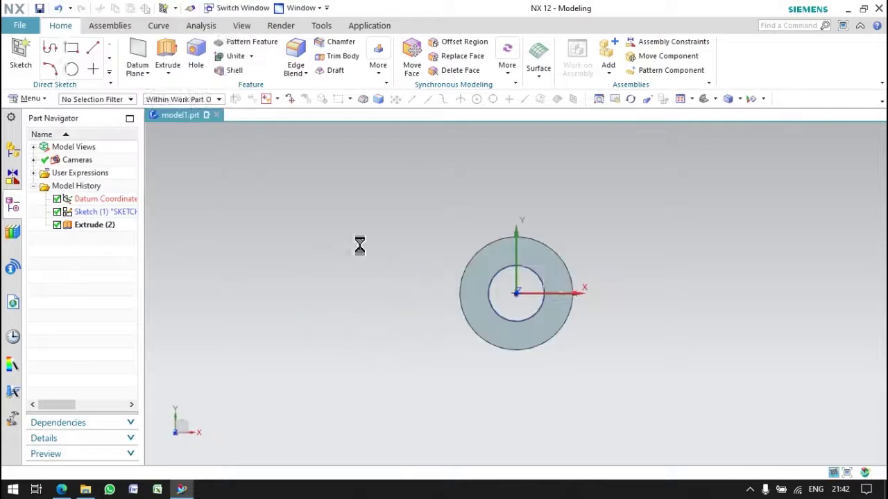
pyautogui.click(184, 47)
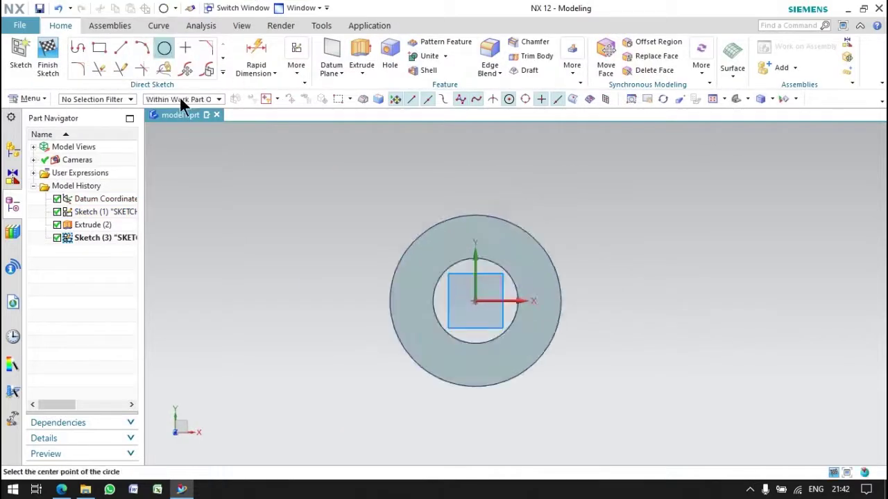
pyautogui.click(162, 43)
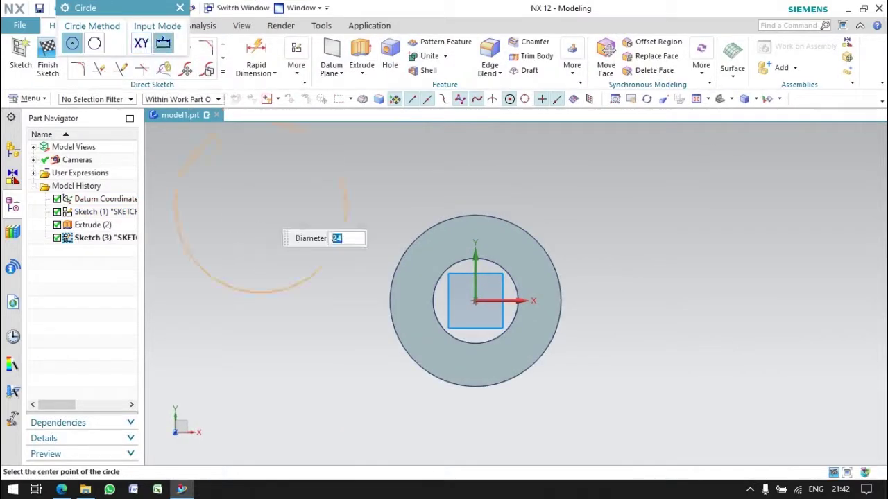
pyautogui.scroll(-3, 343, 338)
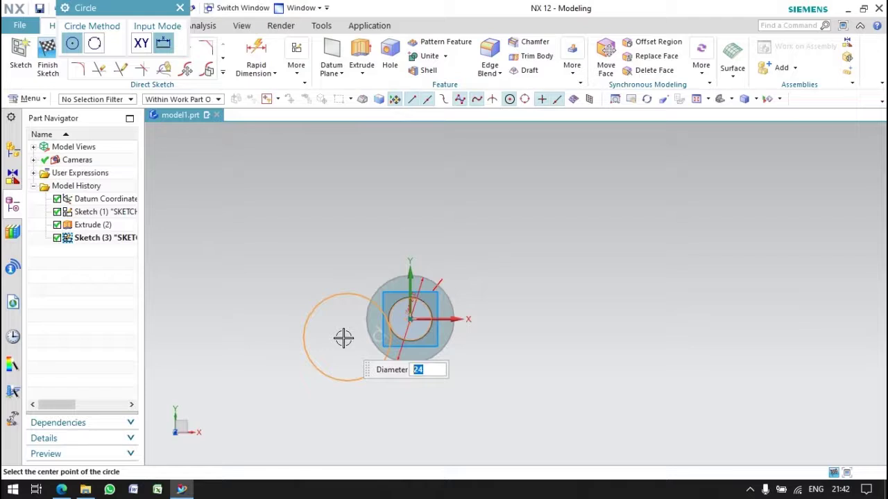
pyautogui.scroll(-1, 343, 338)
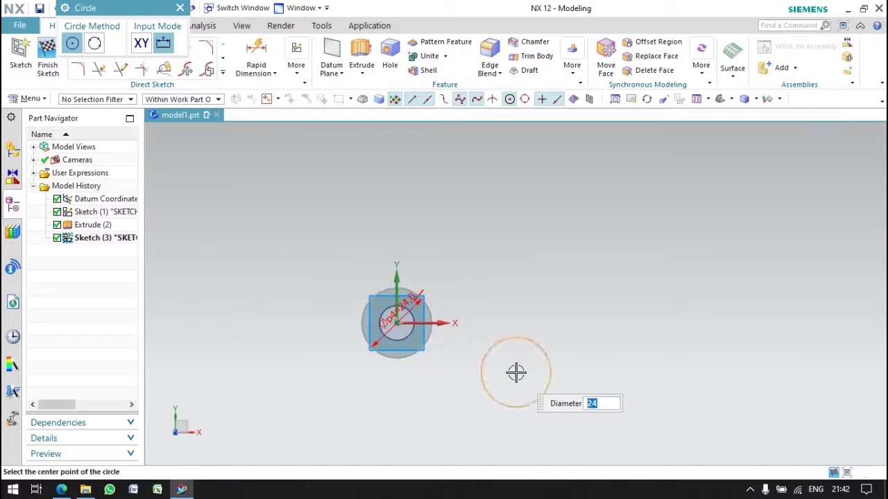
pyautogui.write('125')
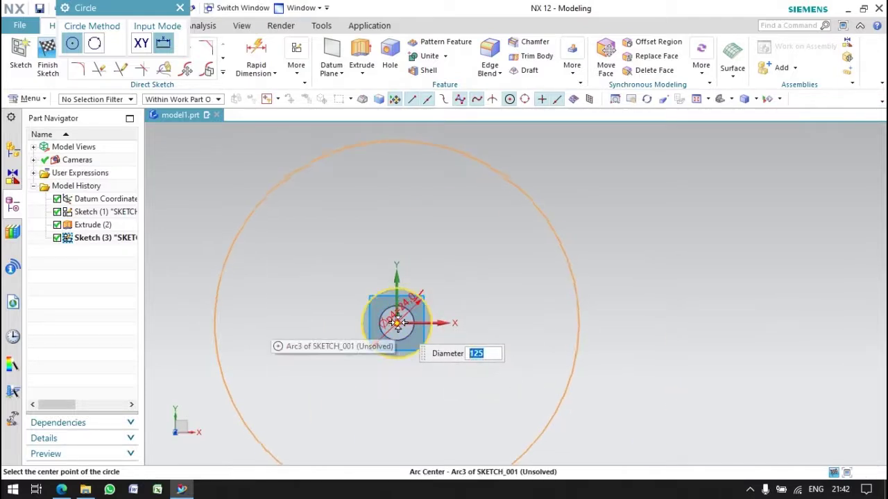
pyautogui.click(396, 322)
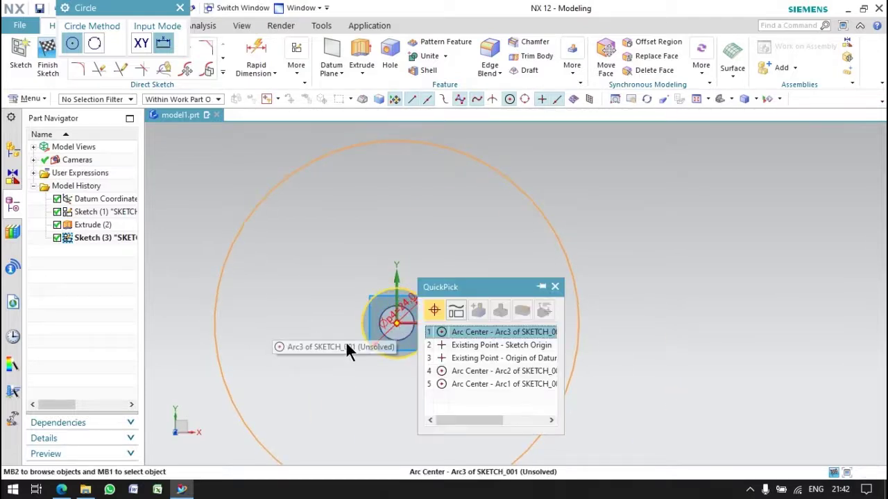
pyautogui.click(462, 330)
pyautogui.click(361, 353)
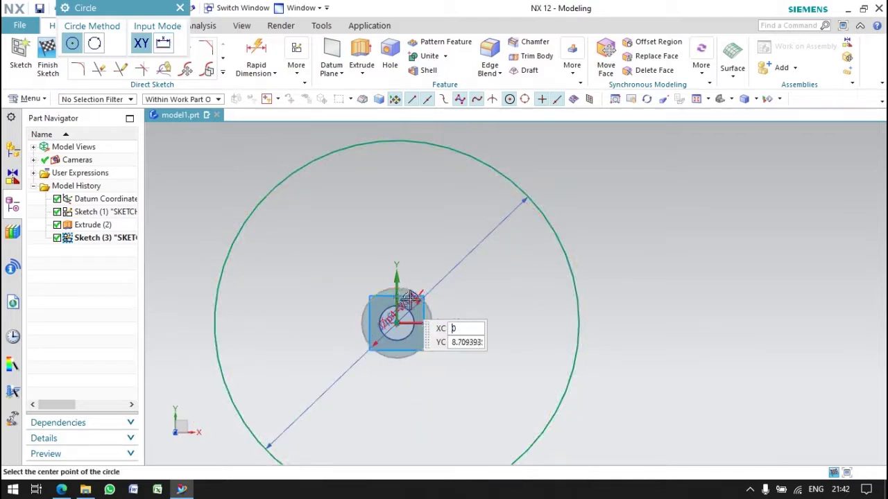
pyautogui.scroll(4, 409, 305)
pyautogui.press('Escape')
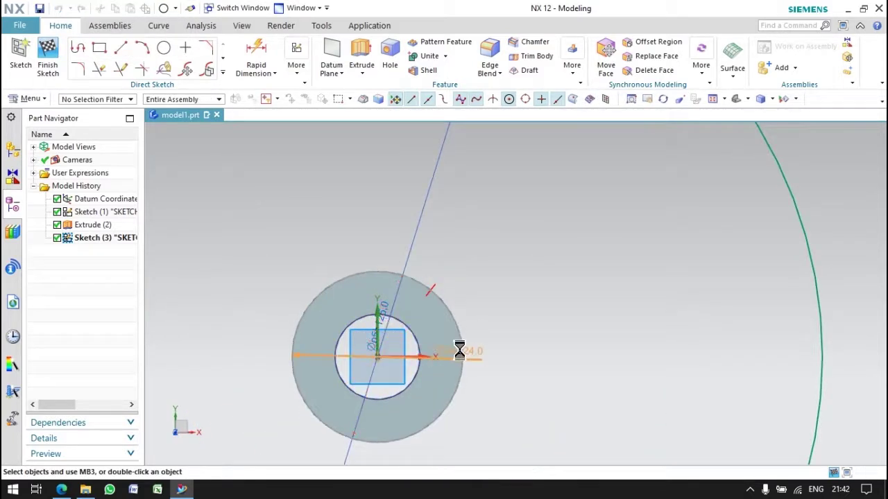
# Delete the redundant 24 diameter dimension
pyautogui.click(484, 352)
pyautogui.click(513, 419)
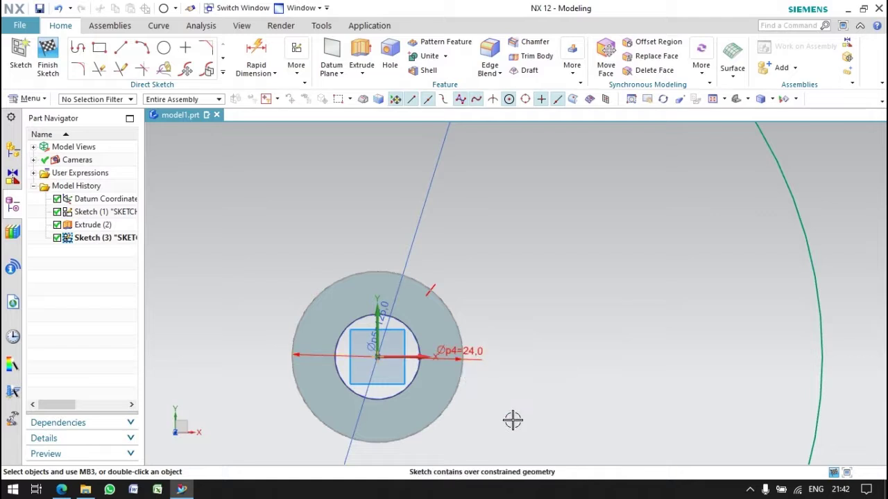
pyautogui.rightClick(484, 353)
pyautogui.click(517, 314)
pyautogui.scroll(-3, 351, 323)
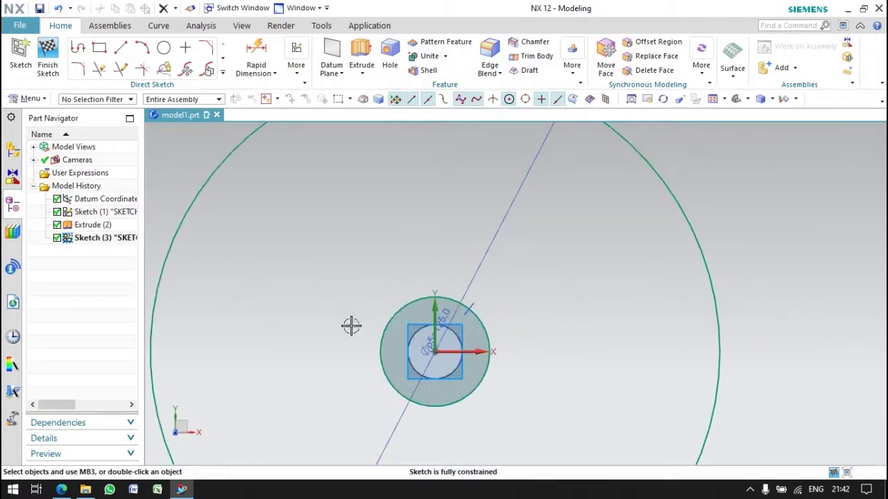
# Rapid-dimension the hub circle's diameter, accepting the overconstrained warning
pyautogui.press('d')
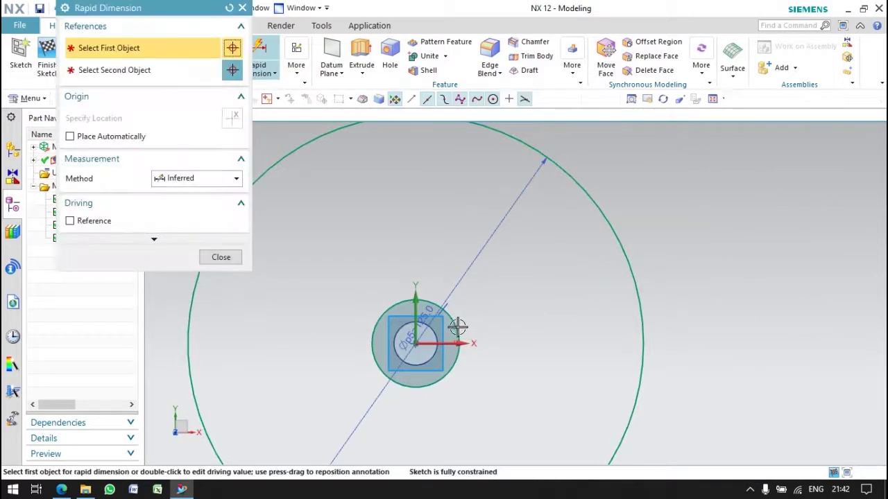
pyautogui.click(503, 309)
pyautogui.click(504, 345)
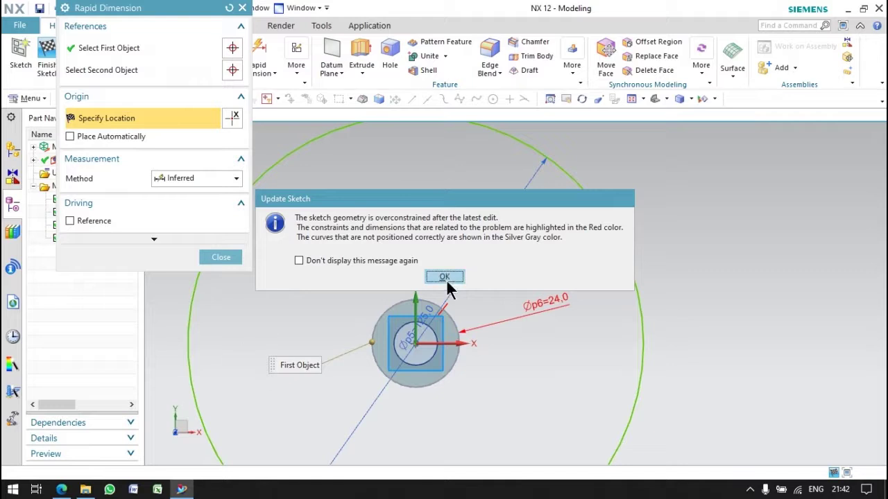
pyautogui.click(445, 278)
pyautogui.click(222, 258)
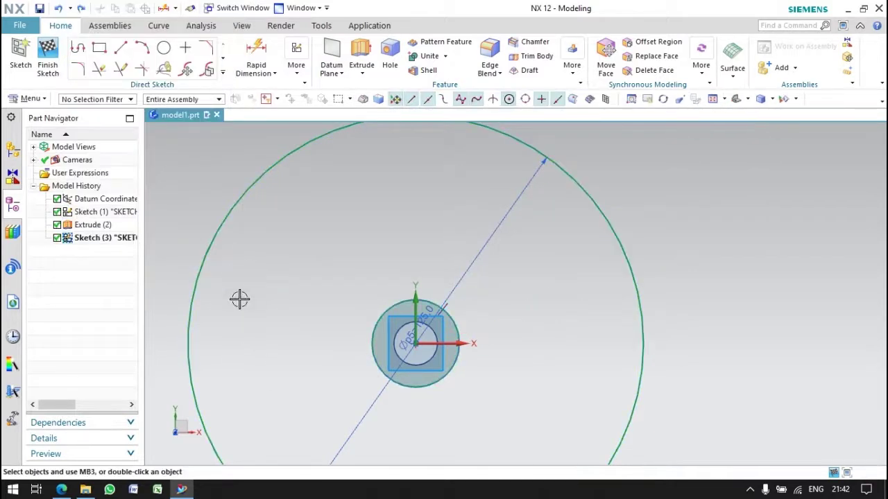
# Add a Ø15 circle above the hub, tangent to it, and edit its p7 dimension
pyautogui.click(160, 50)
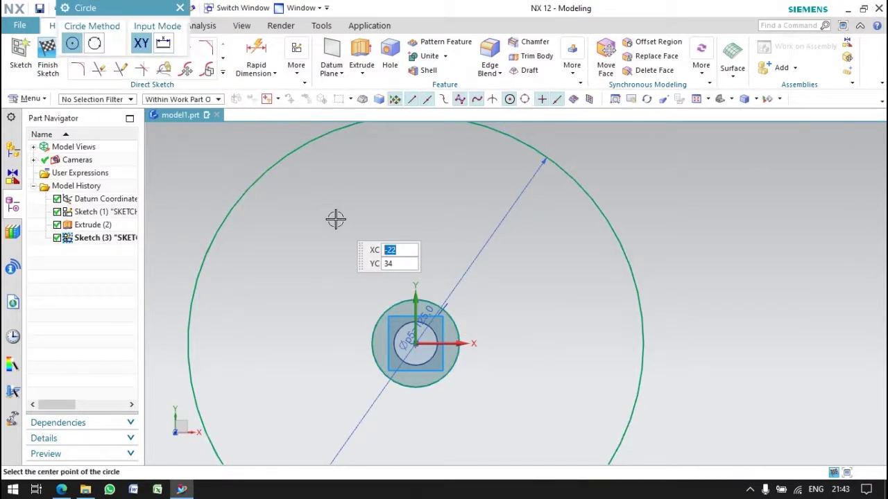
pyautogui.click(163, 43)
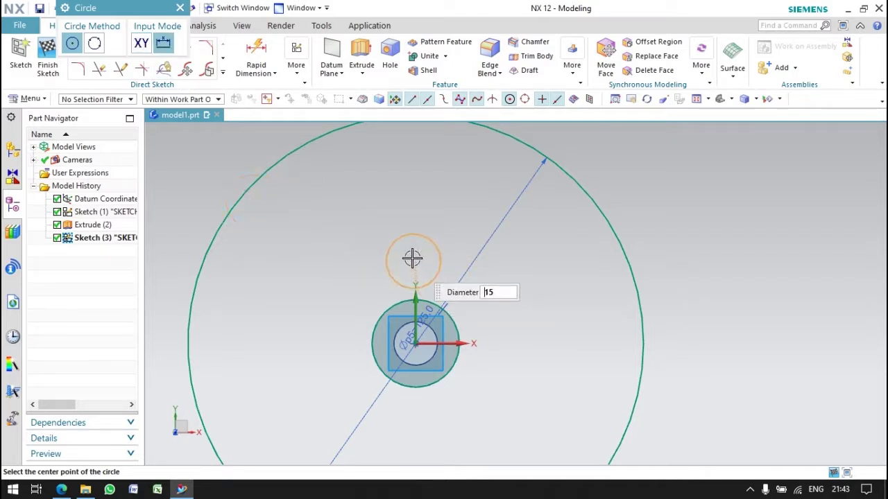
pyautogui.click(435, 240)
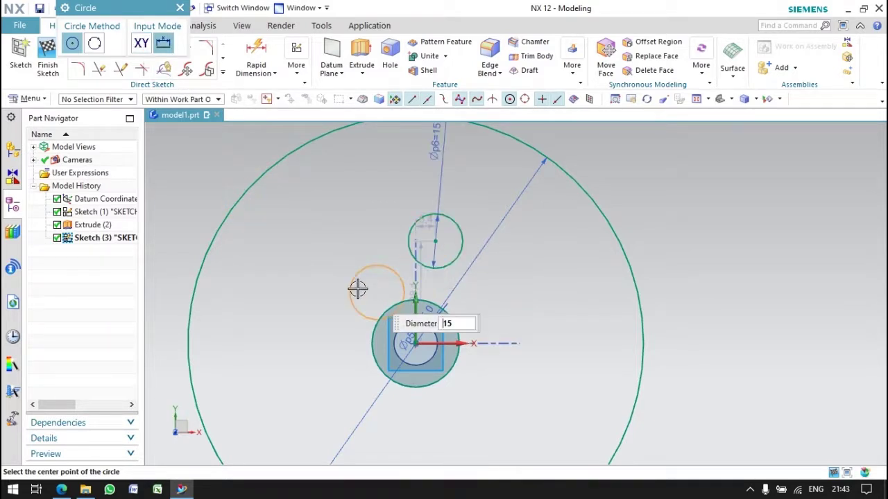
pyautogui.click(222, 72)
pyautogui.click(305, 101)
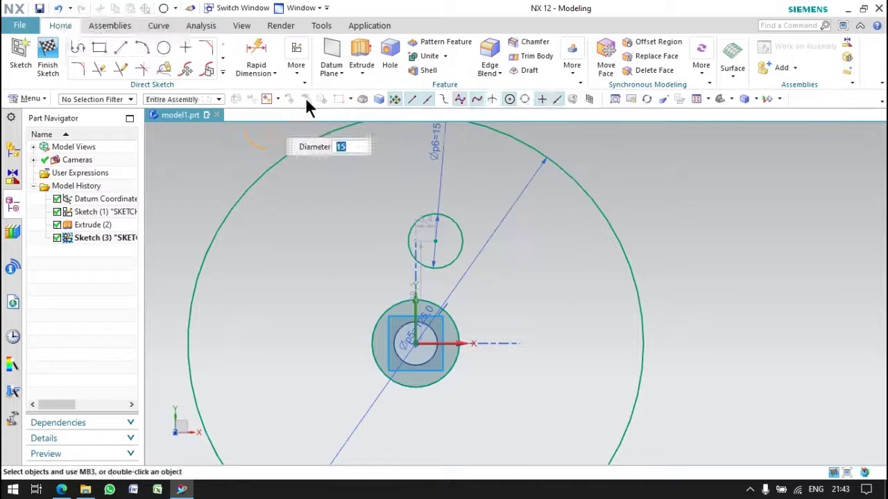
pyautogui.click(426, 269)
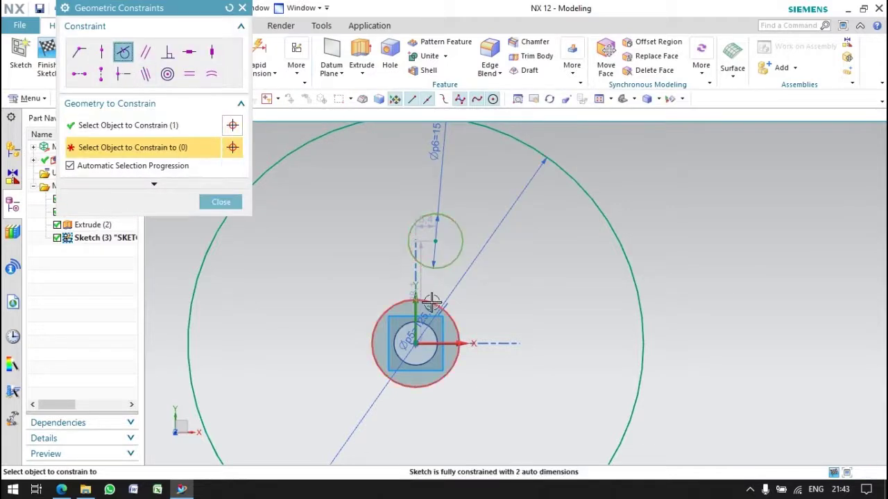
pyautogui.click(444, 312)
pyautogui.click(220, 201)
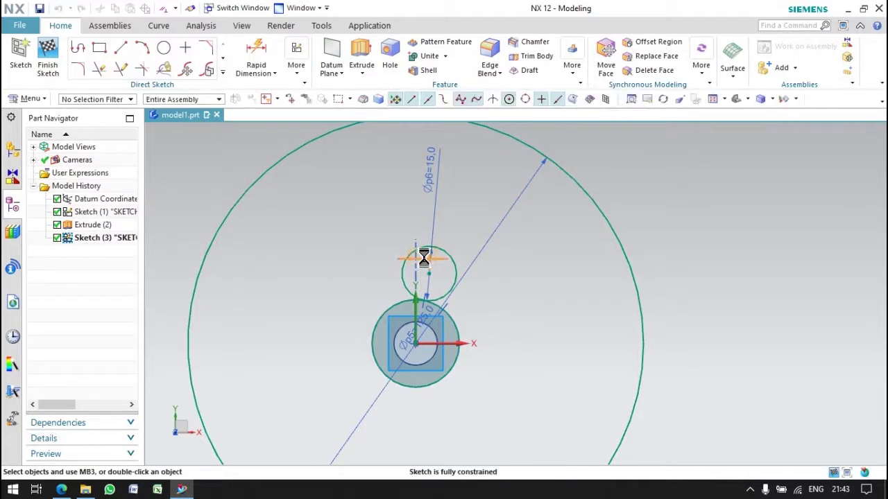
pyautogui.doubleClick(424, 258)
pyautogui.click(221, 372)
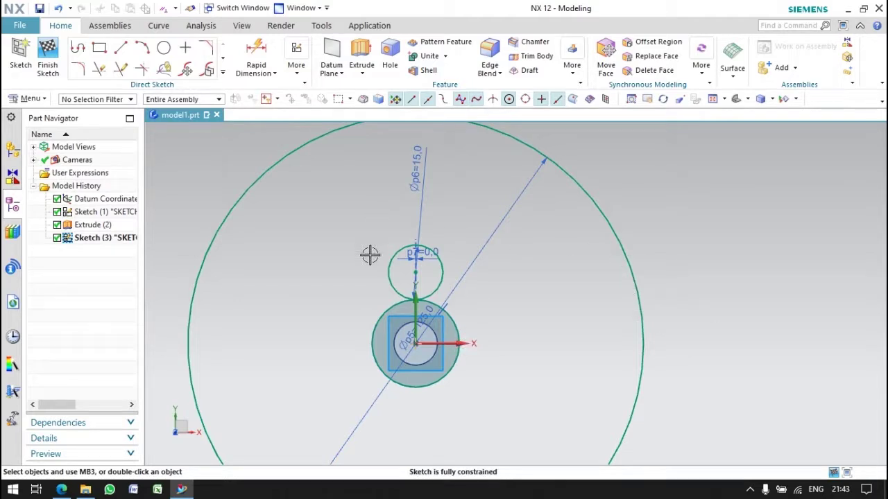
# Add a Ø125 circle tangent to the small circle, fixed with a Point on Curve constraint
pyautogui.click(164, 47)
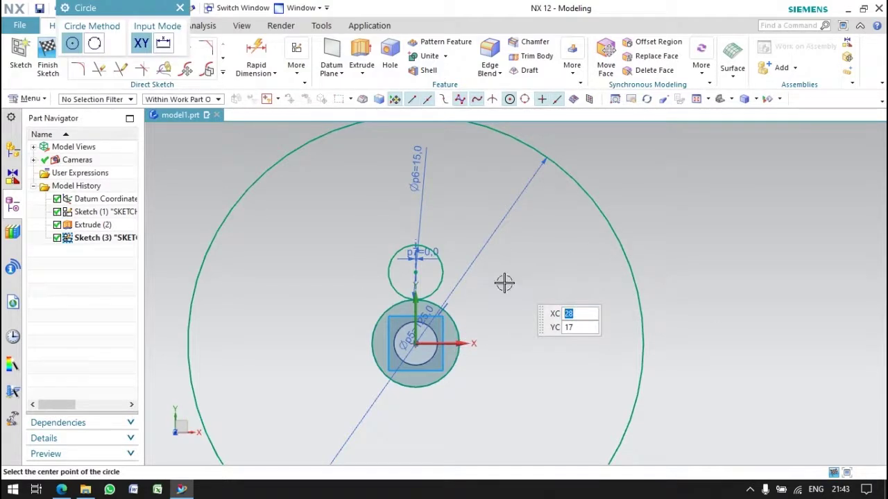
pyautogui.click(160, 46)
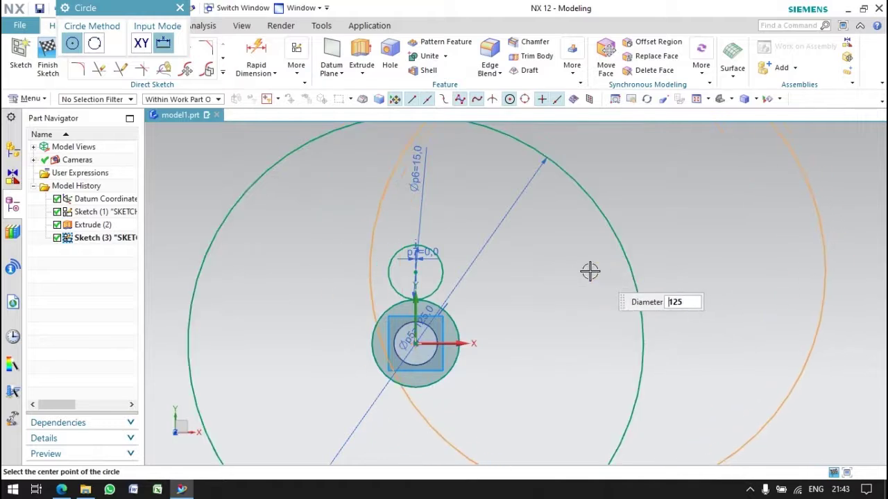
pyautogui.click(290, 69)
pyautogui.click(308, 102)
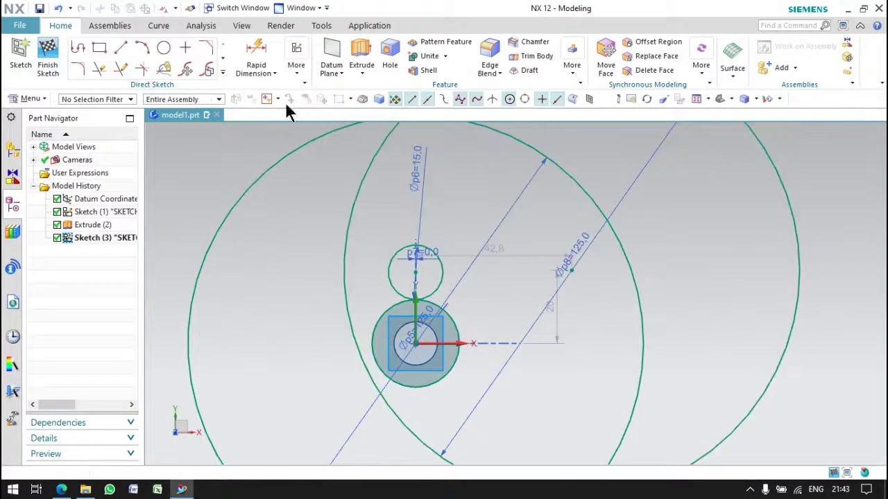
pyautogui.click(385, 281)
pyautogui.click(341, 278)
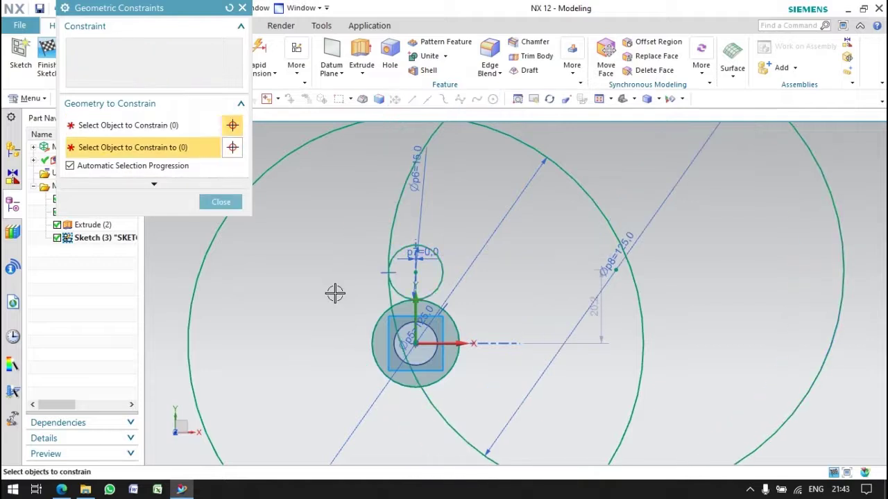
pyautogui.click(100, 54)
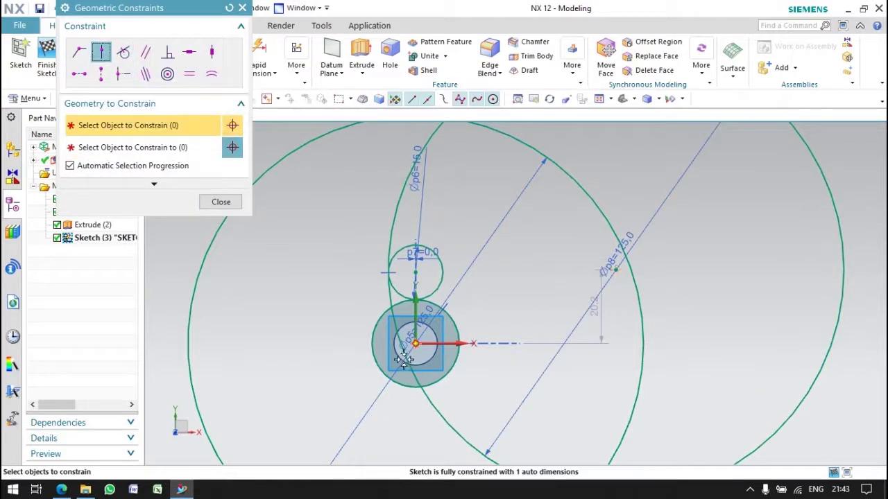
pyautogui.click(432, 409)
pyautogui.click(388, 416)
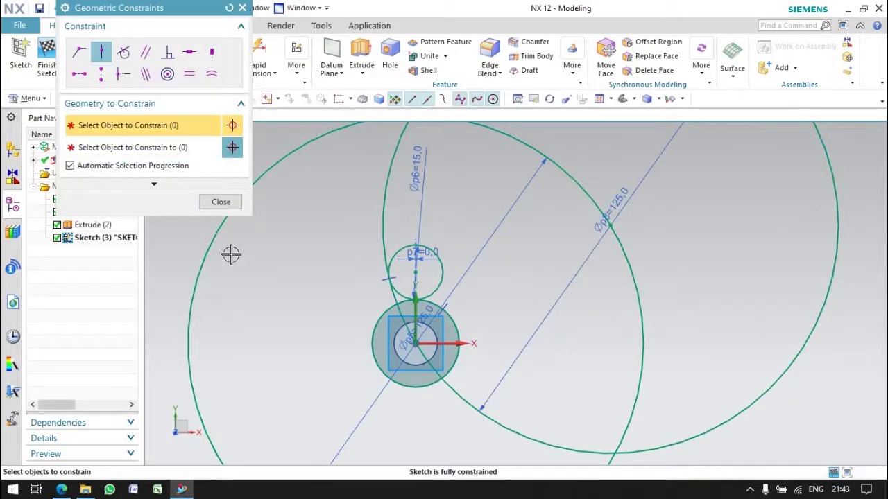
pyautogui.click(210, 204)
pyautogui.scroll(3, 382, 307)
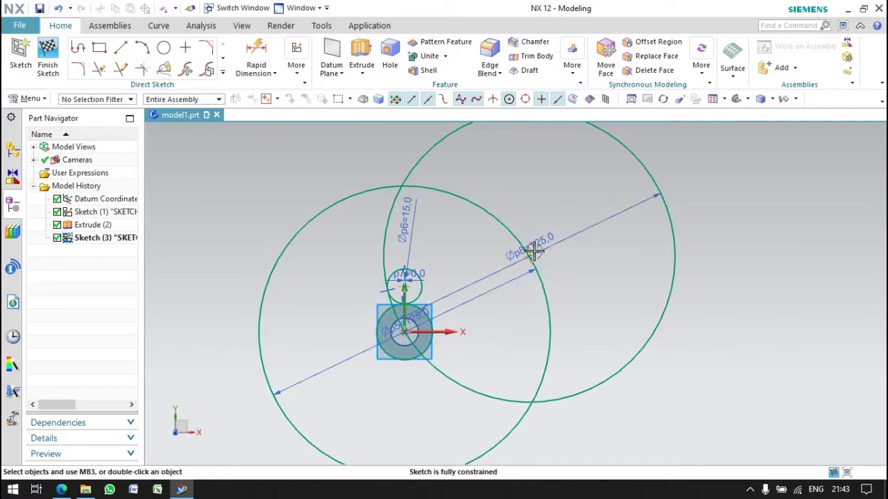
# Set the large circle's p8 diameter dimension to 100
pyautogui.doubleClick(555, 246)
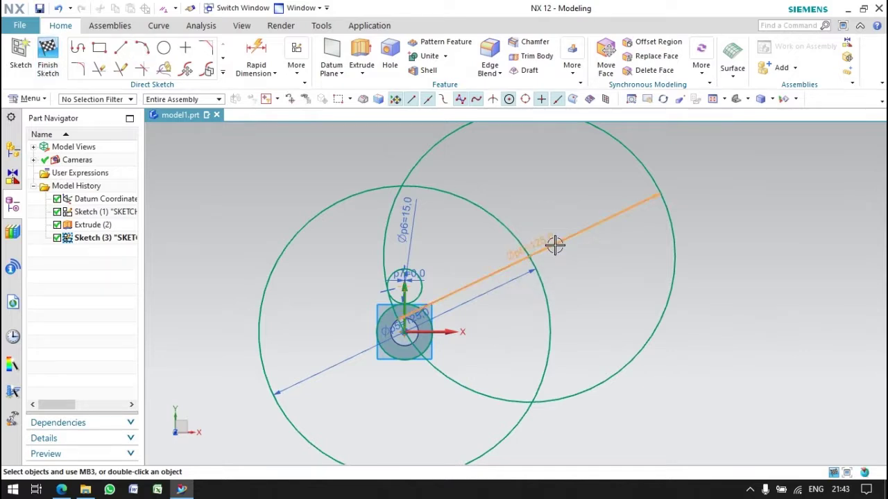
pyautogui.write('60')
pyautogui.press('Return')
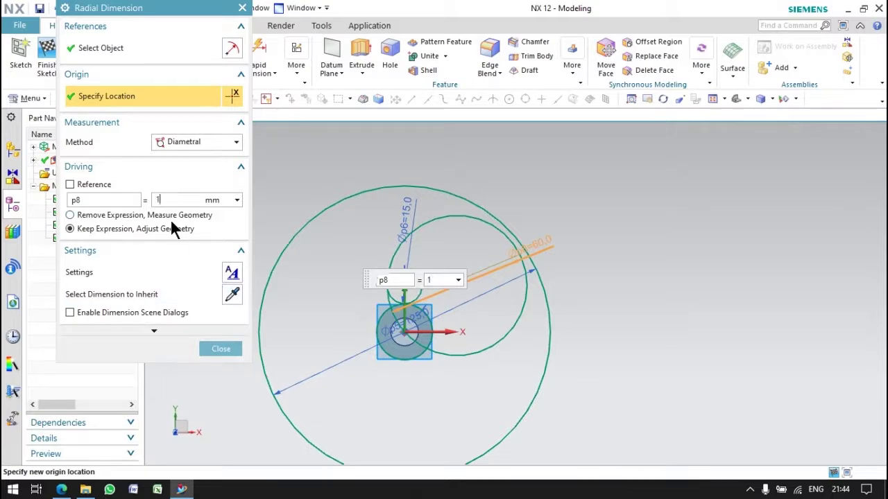
pyautogui.write('00')
pyautogui.press('Return')
pyautogui.click(217, 346)
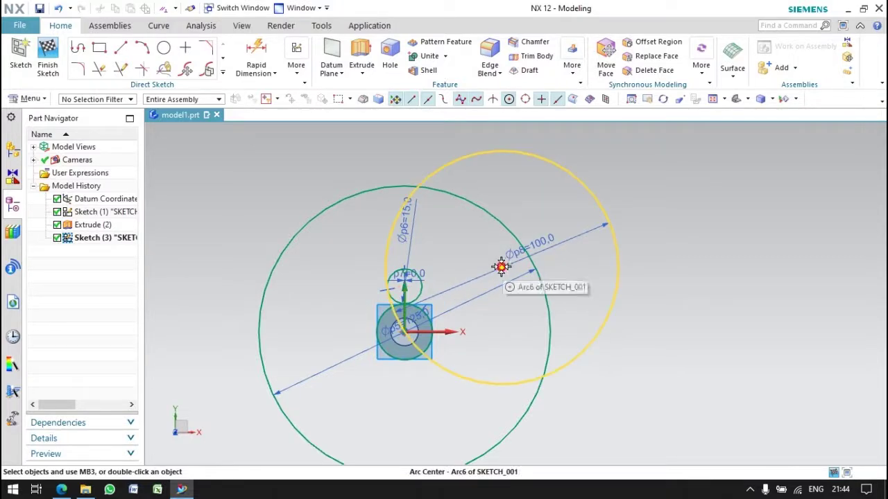
pyautogui.click(498, 333)
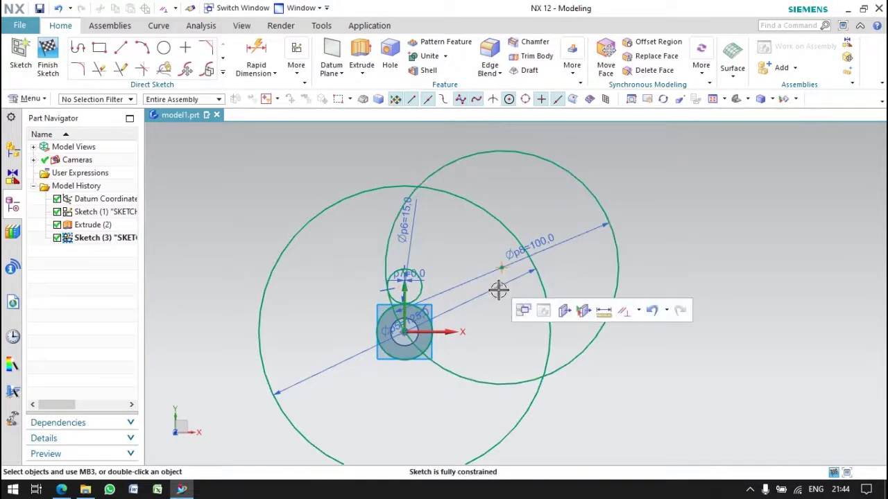
# Draw a line joining the Ø100 circle centre and hub centre, dimensioned at 25° from horizontal
pyautogui.click(121, 47)
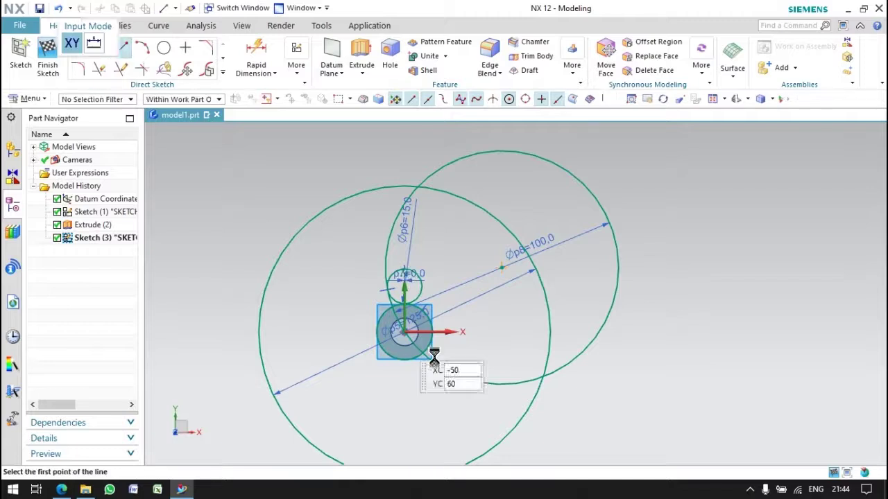
pyautogui.click(402, 332)
pyautogui.click(500, 267)
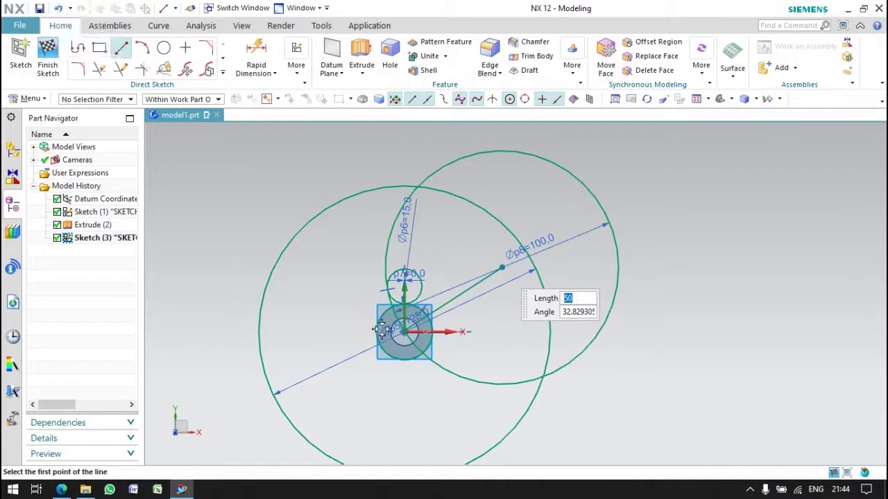
pyautogui.click(274, 73)
pyautogui.click(271, 91)
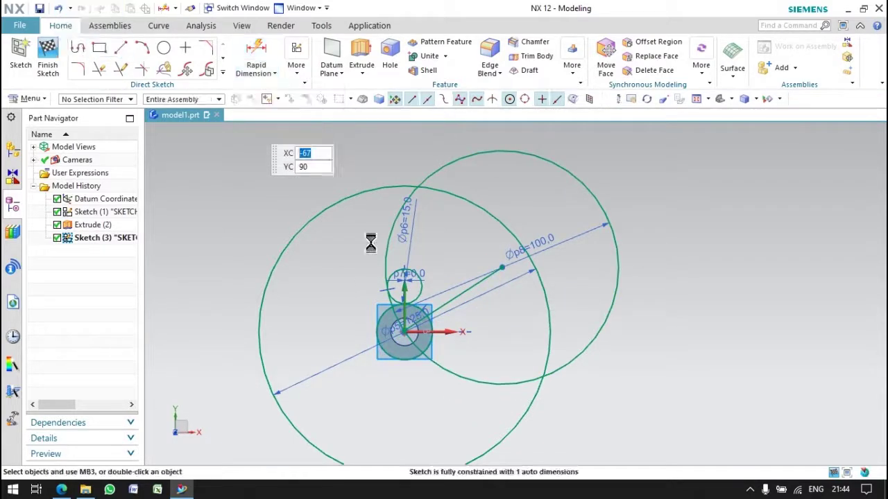
pyautogui.click(446, 303)
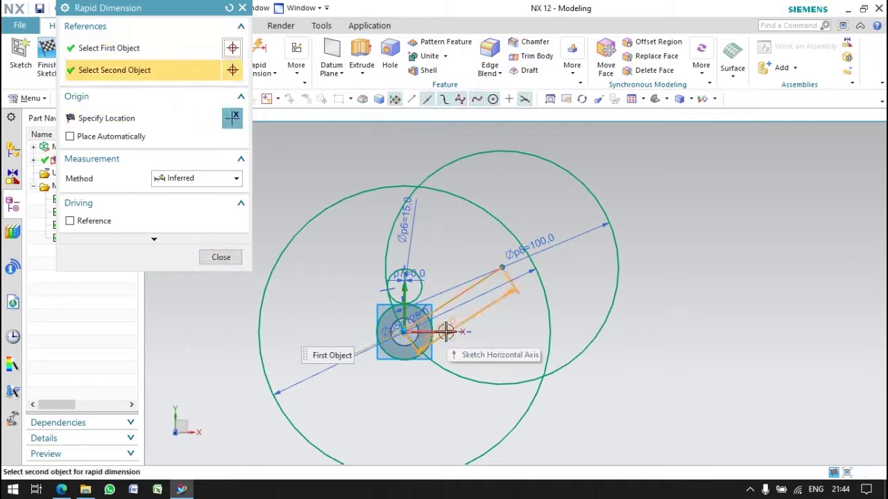
pyautogui.click(502, 370)
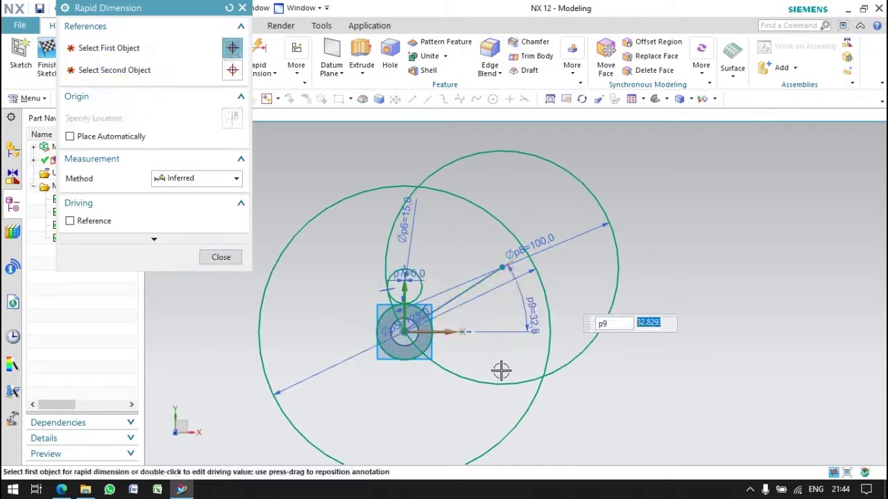
pyautogui.write('25')
pyautogui.press('Return')
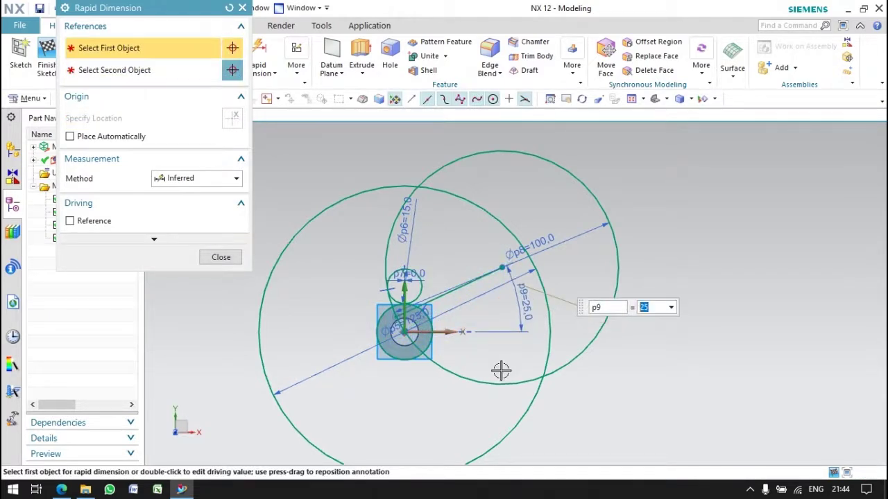
pyautogui.click(221, 257)
pyautogui.click(293, 61)
# Constrain the line's start point coincident to the arc, over-constraining the sketch
pyautogui.click(332, 103)
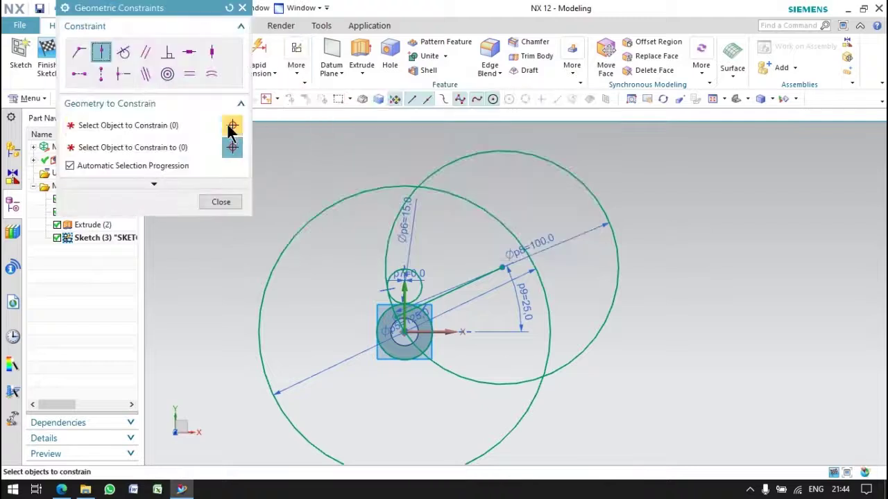
pyautogui.click(78, 50)
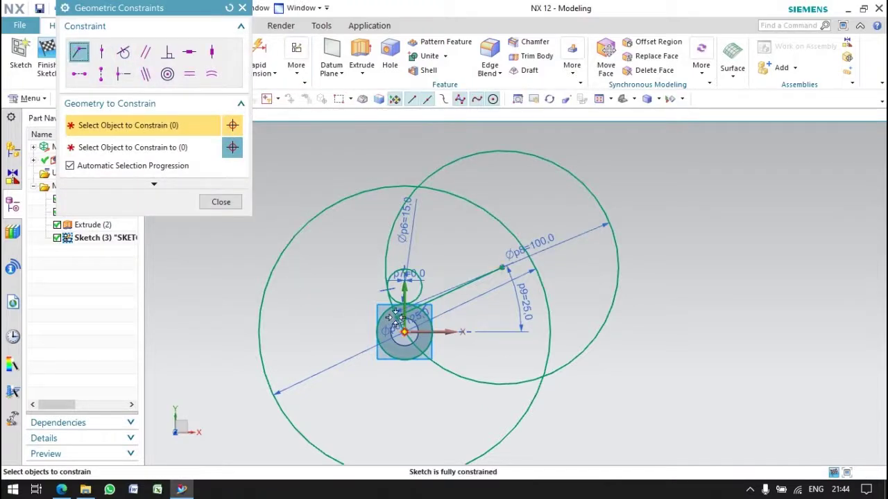
pyautogui.scroll(4, 396, 318)
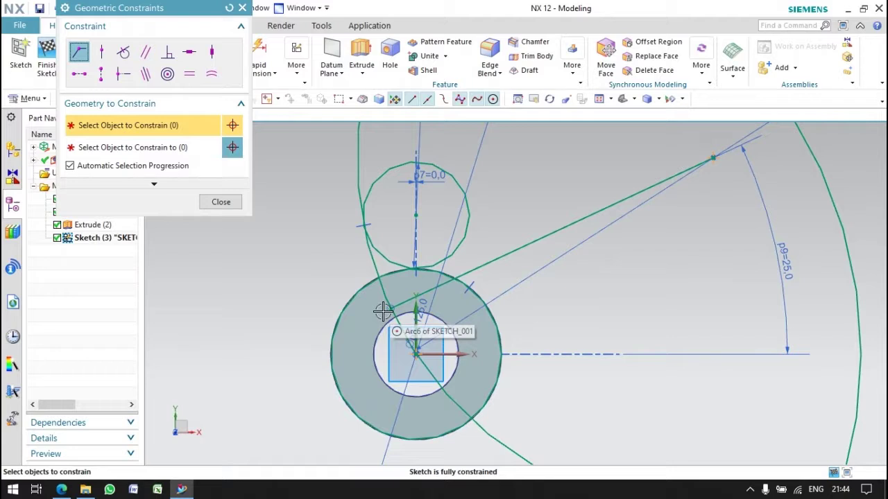
pyautogui.click(392, 308)
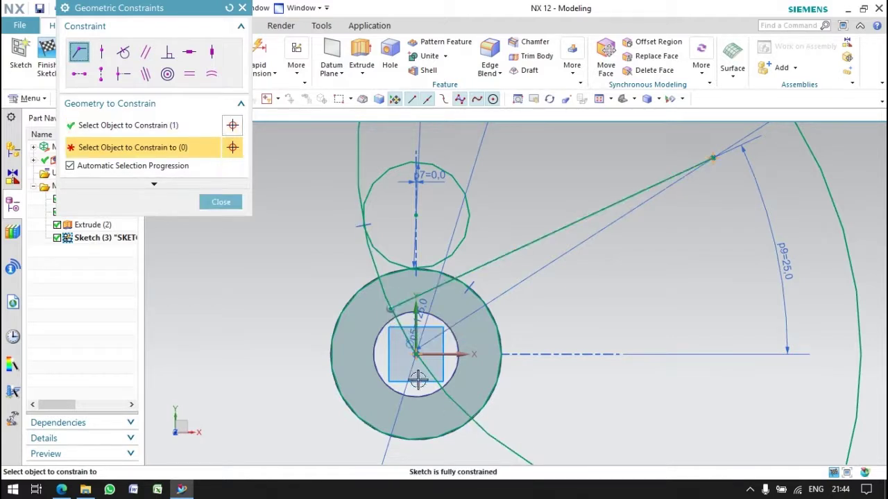
pyautogui.click(414, 354)
pyautogui.click(443, 278)
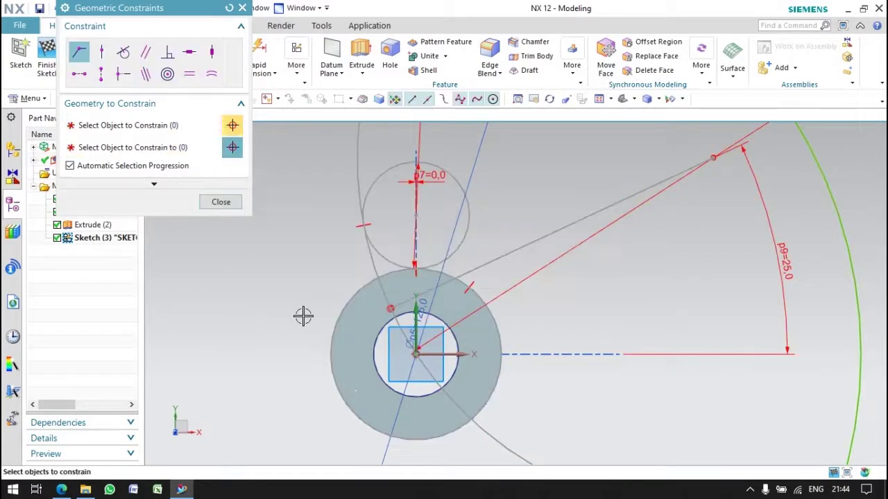
pyautogui.scroll(-2, 312, 313)
pyautogui.scroll(-2, 319, 311)
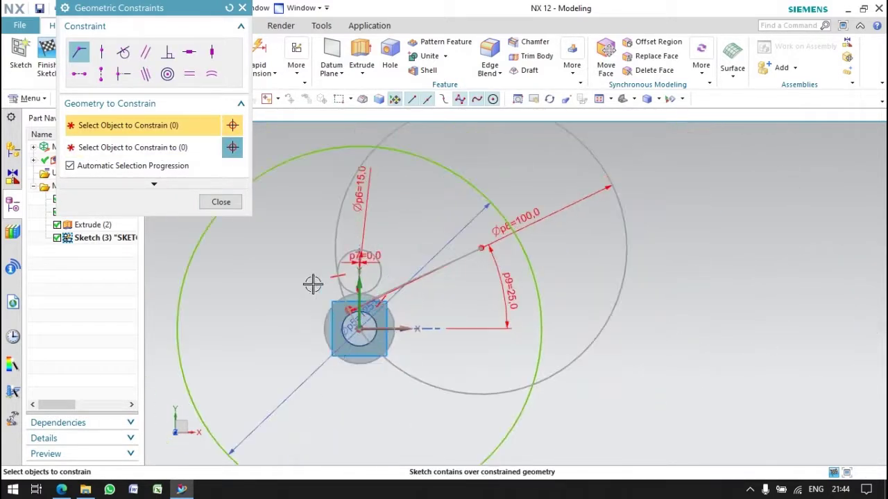
pyautogui.click(233, 207)
# Close the old model1.prt, create a new Model-template part, and start a sketch
pyautogui.click(216, 115)
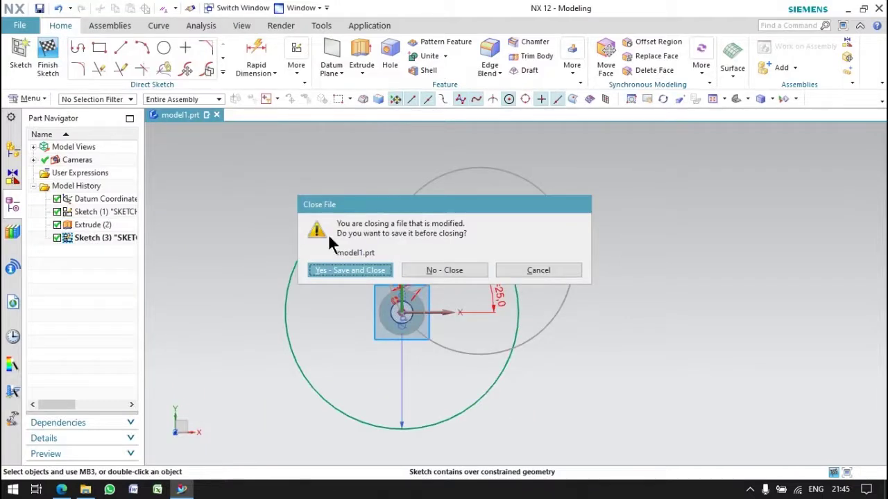
pyautogui.click(330, 270)
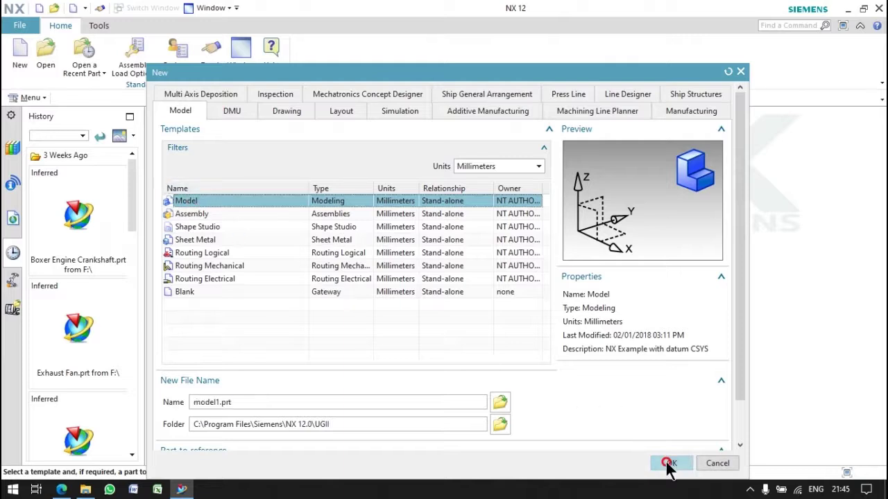
pyautogui.click(667, 464)
pyautogui.click(27, 61)
pyautogui.click(160, 171)
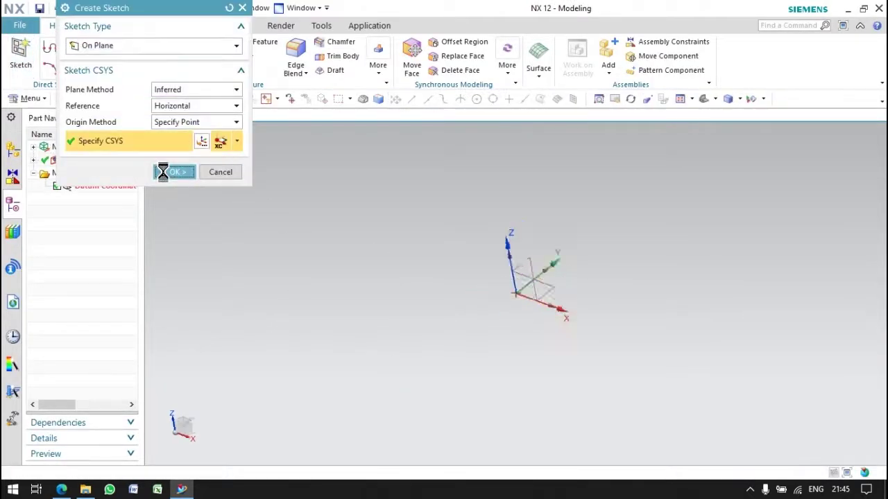
# Place concentric 12 mm and 24 mm diameter circles at the origin
pyautogui.click(162, 48)
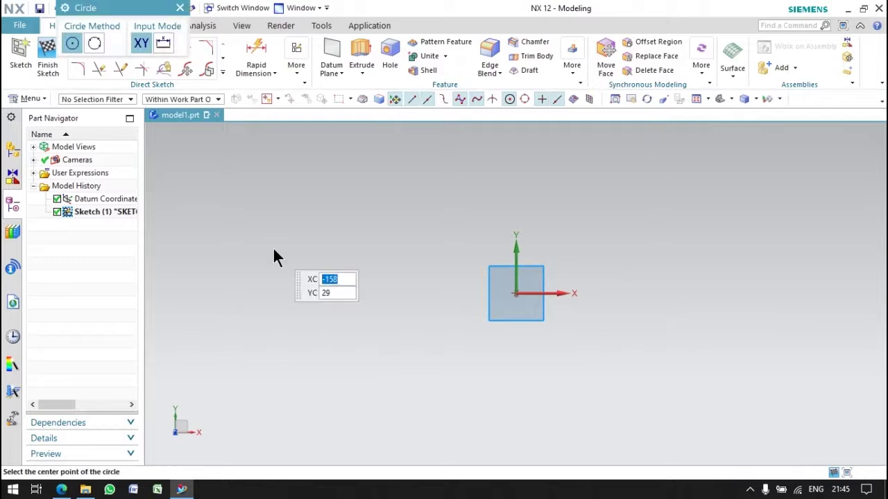
pyautogui.click(319, 264)
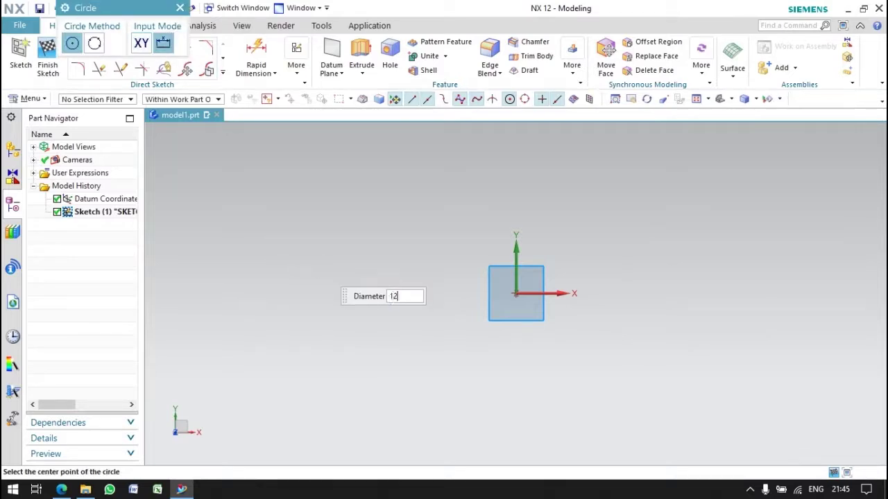
pyautogui.click(515, 292)
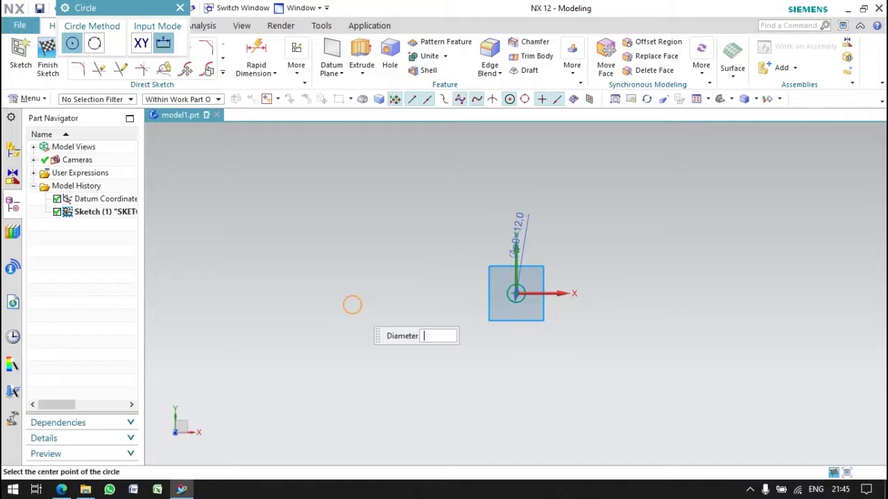
pyautogui.click(515, 293)
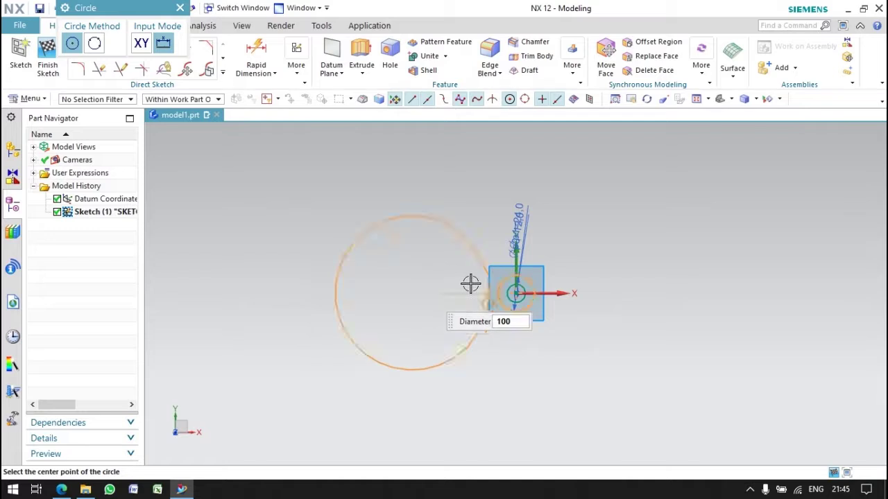
# Extrude the two concentric circles 10 mm into a ring-shaped hub with a central bore
pyautogui.click(43, 69)
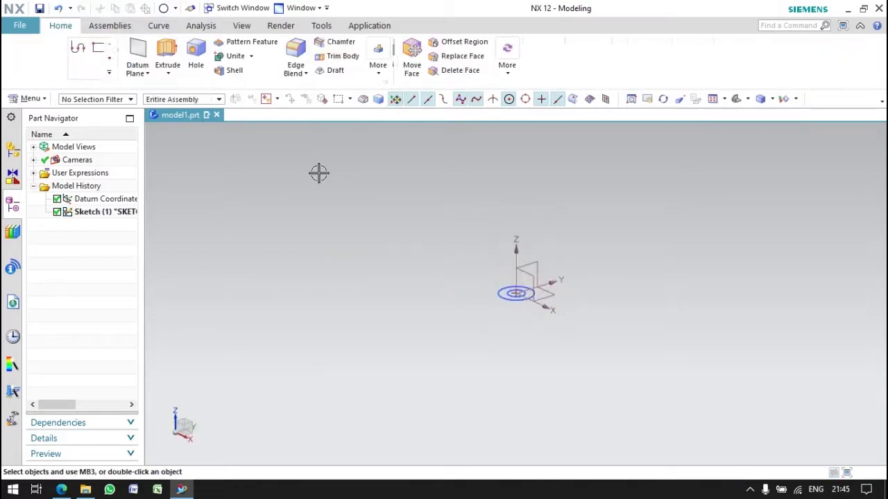
pyautogui.click(168, 55)
pyautogui.click(511, 295)
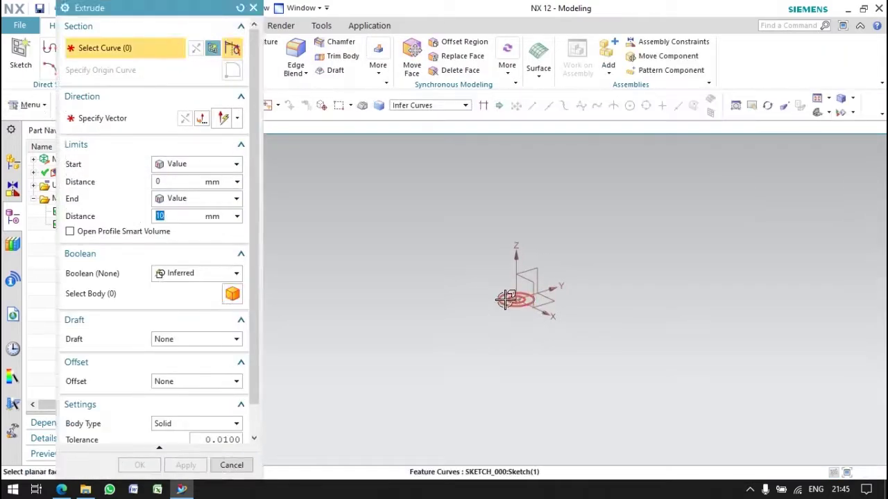
pyautogui.click(139, 465)
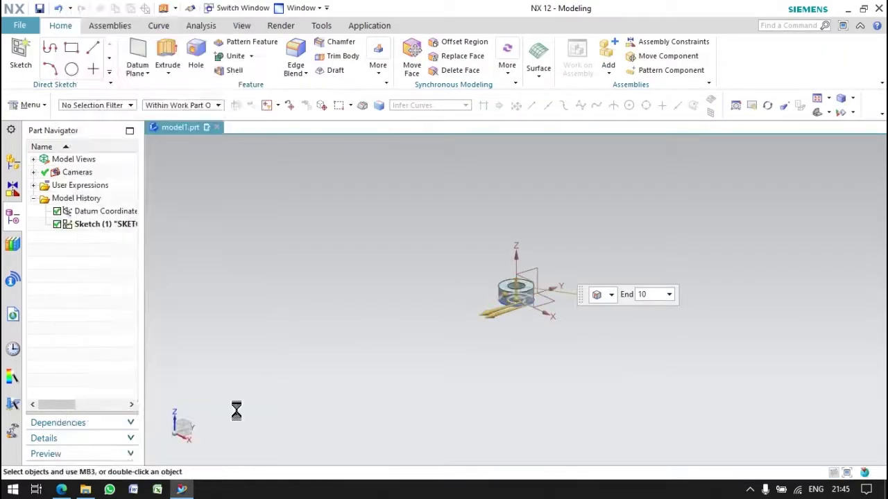
pyautogui.scroll(-4, 716, 255)
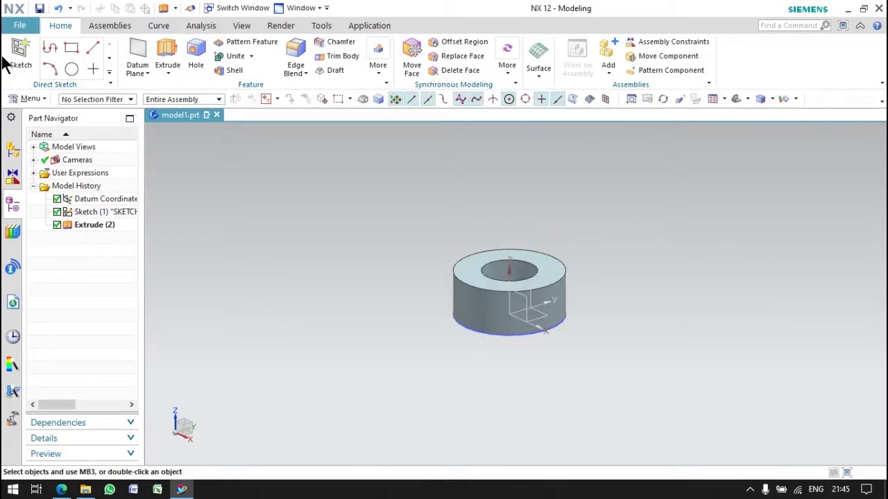
# Start a sketch on the XY plane with 24 mm and 100 mm circles at the origin
pyautogui.click(539, 317)
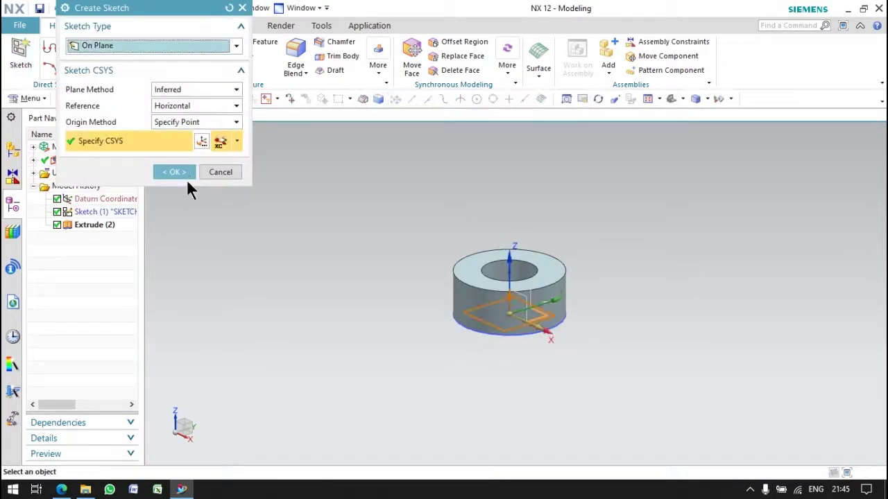
pyautogui.click(181, 175)
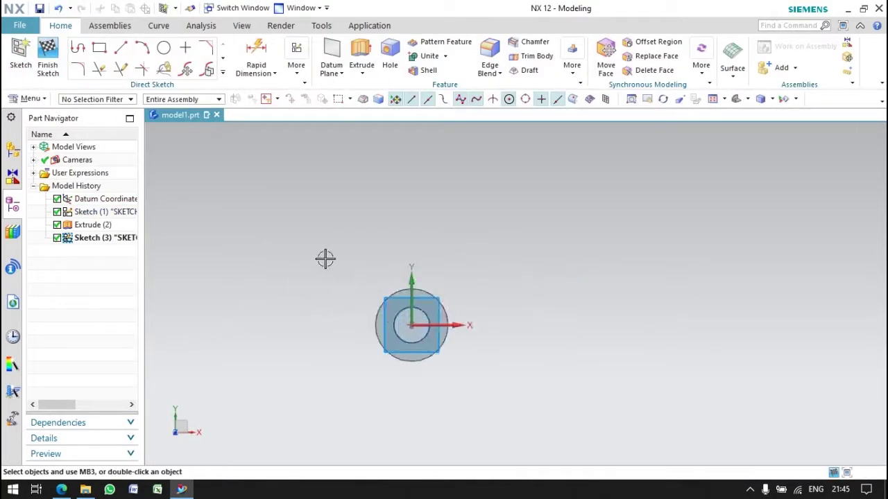
pyautogui.click(163, 48)
pyautogui.click(412, 325)
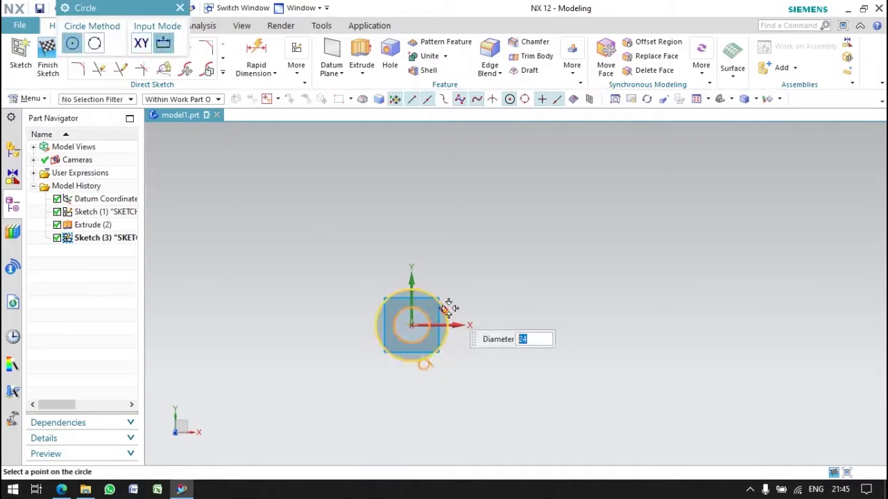
pyautogui.click(374, 338)
pyautogui.click(274, 312)
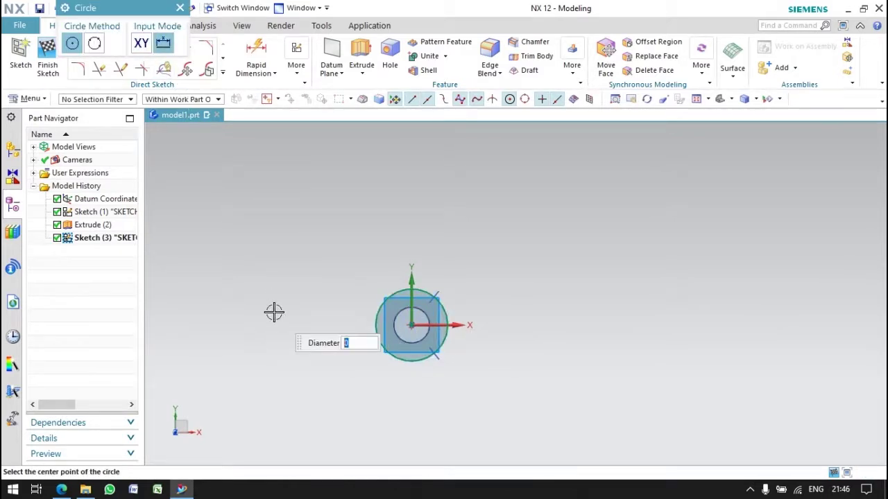
pyautogui.click(413, 325)
# Add an 80 mm circle and an 18 mm circle placed above the hub
pyautogui.write('80')
pyautogui.press('Return')
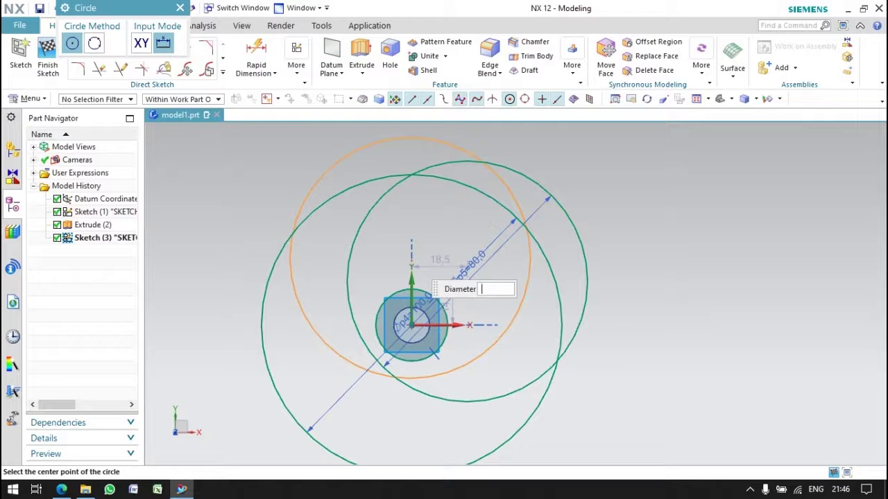
pyautogui.write('18')
pyautogui.press('Return')
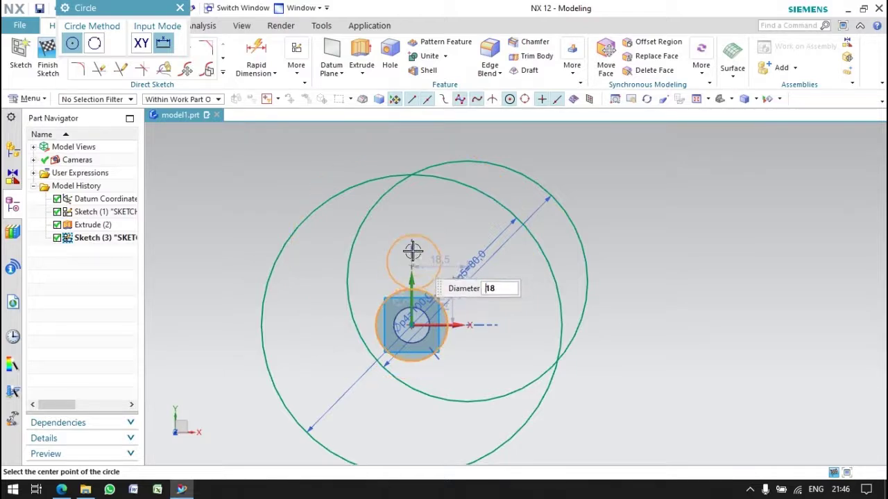
pyautogui.click(413, 249)
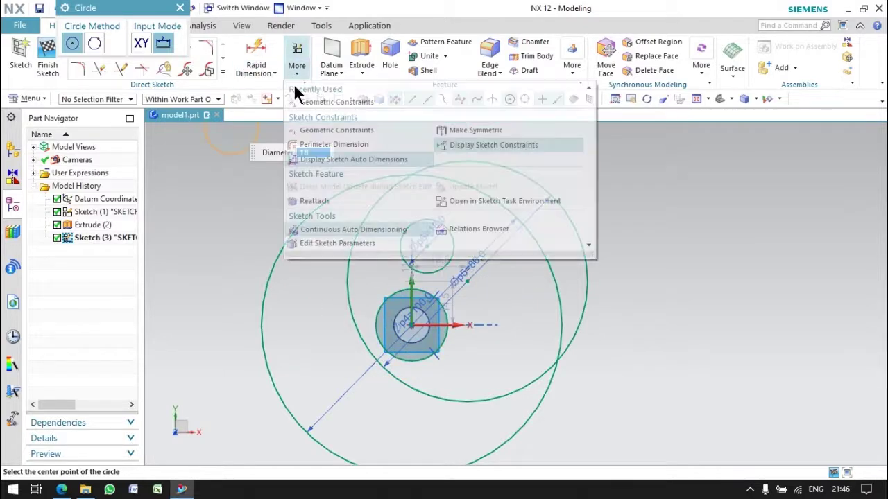
# Make the small circle tangent to the central circle
pyautogui.press('Escape')
pyautogui.press('c')
pyautogui.click(123, 52)
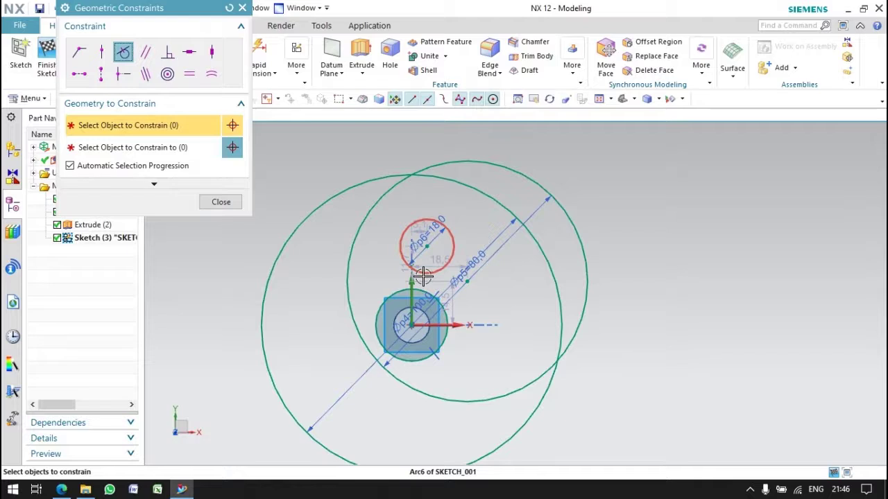
pyautogui.click(423, 276)
pyautogui.click(415, 292)
pyautogui.click(221, 201)
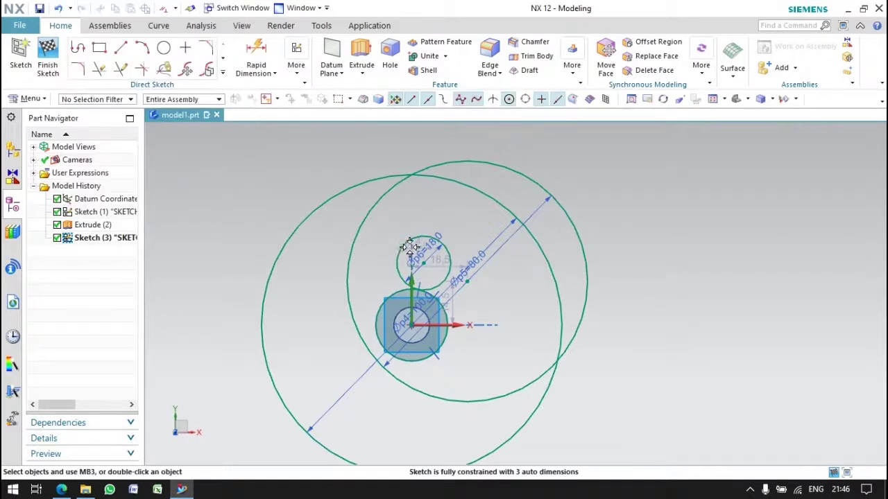
# Set the small circle's offset dimension to 0 and its diameter to 15
pyautogui.scroll(2, 417, 243)
pyautogui.doubleClick(418, 248)
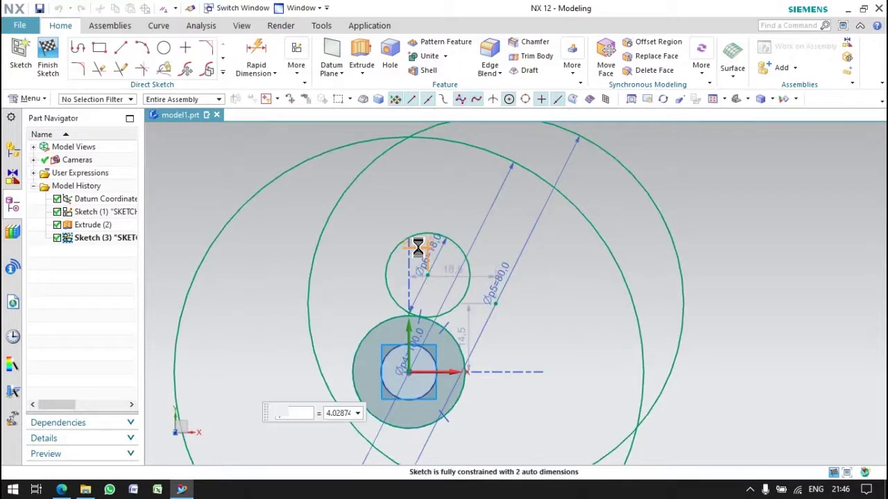
pyautogui.write('0')
pyautogui.press('Return')
pyautogui.click(221, 371)
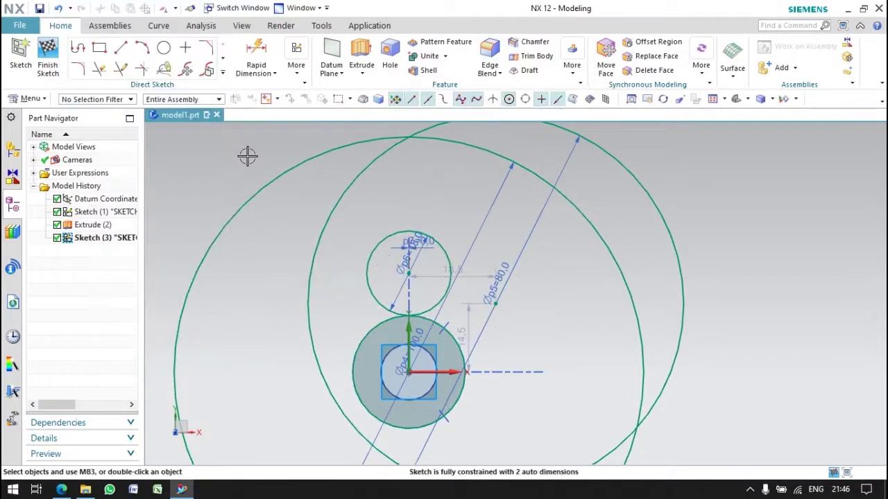
pyautogui.scroll(3, 417, 244)
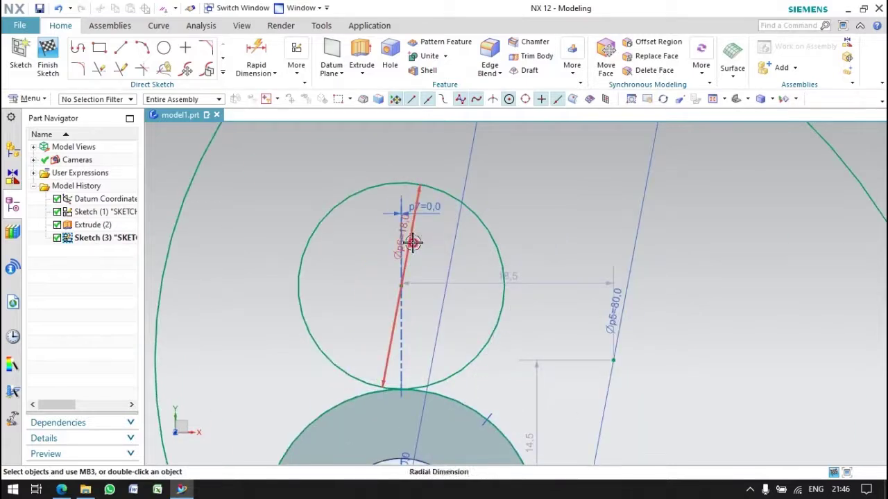
pyautogui.doubleClick(412, 242)
pyautogui.write('15')
pyautogui.press('Return')
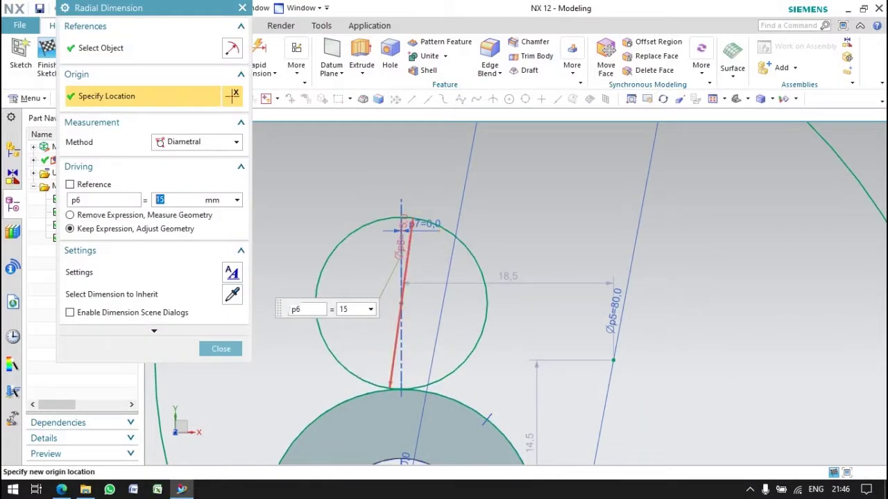
pyautogui.click(221, 349)
# Constrain the Ø80 circle to be tangent to the small circle
pyautogui.click(272, 74)
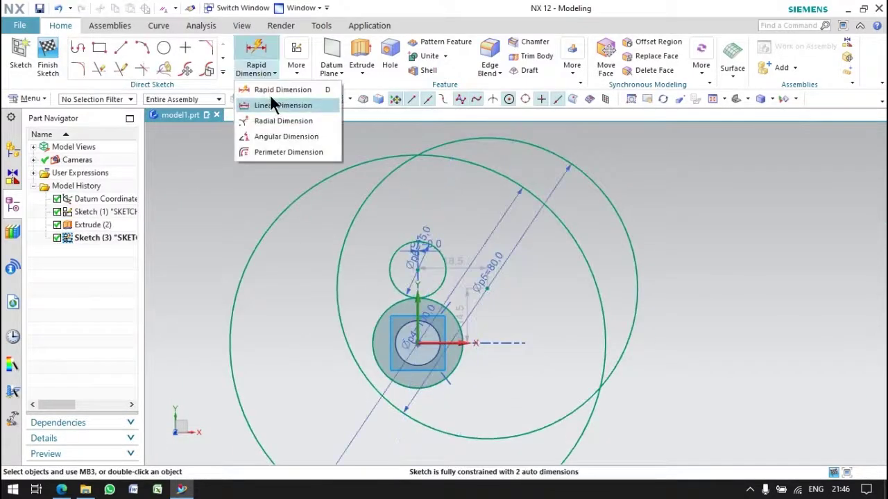
pyautogui.click(290, 68)
pyautogui.click(305, 103)
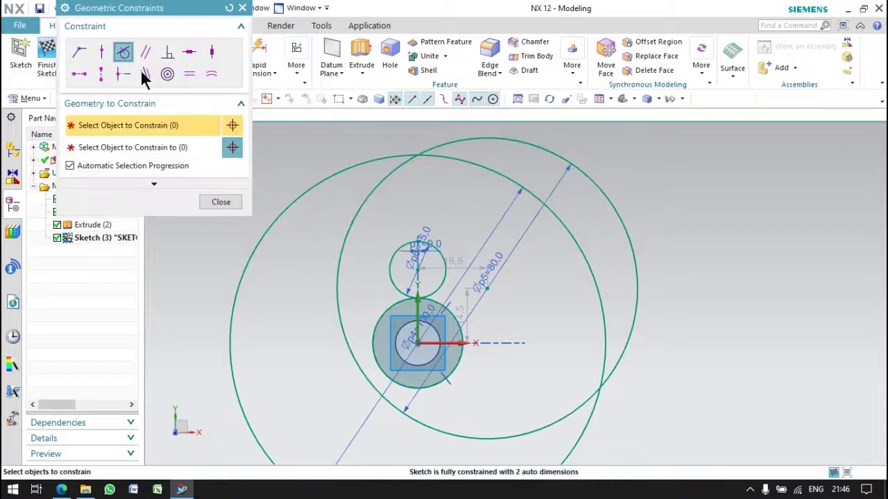
pyautogui.click(351, 254)
pyautogui.click(394, 254)
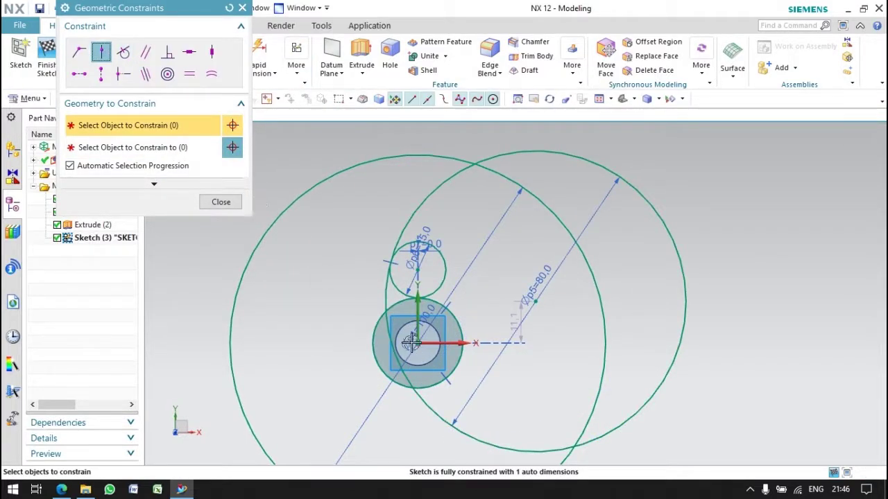
pyautogui.click(416, 345)
pyautogui.click(424, 402)
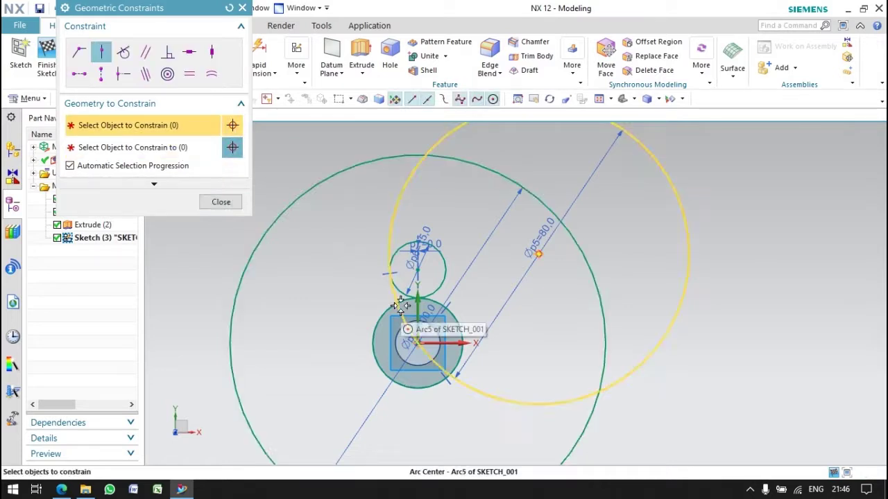
pyautogui.click(219, 205)
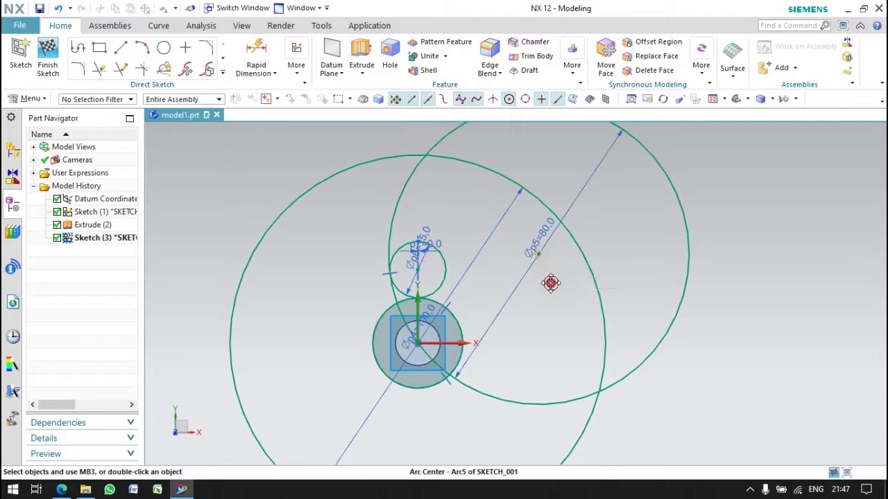
# Change the small circle's diameter dimension to 12 mm
pyautogui.click(548, 234)
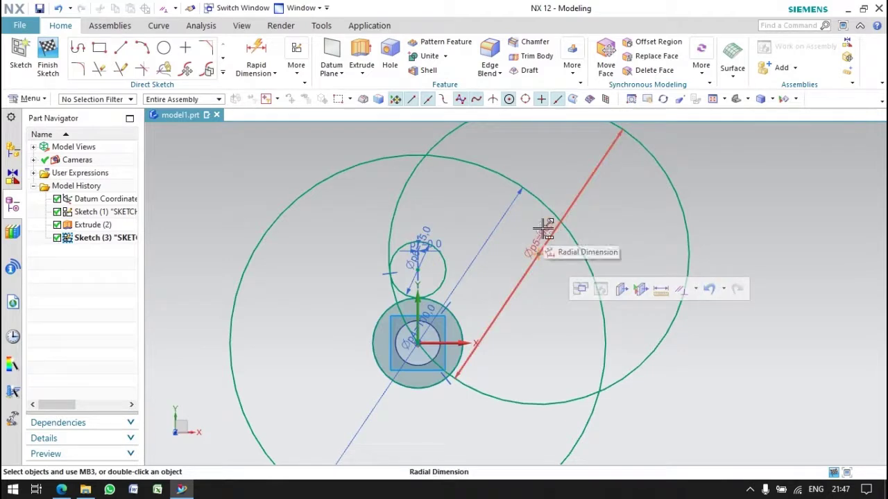
pyautogui.press('Escape')
pyautogui.scroll(2, 425, 264)
pyautogui.scroll(2, 419, 256)
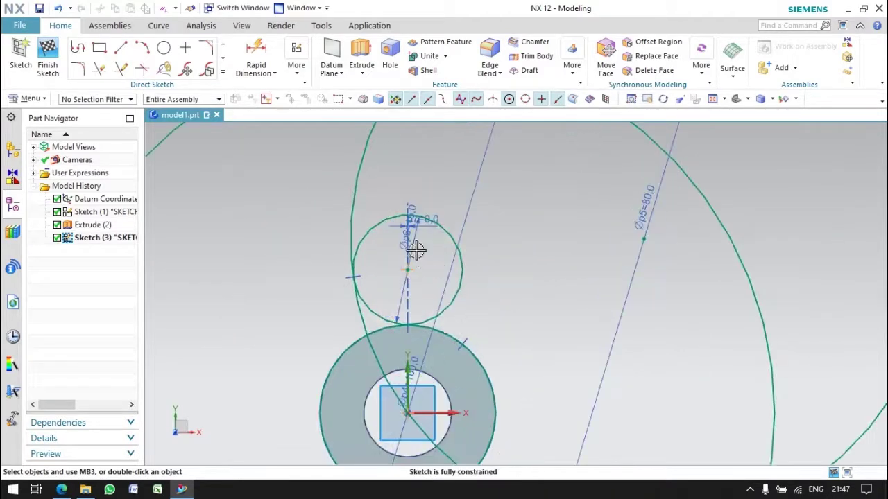
pyautogui.doubleClick(442, 303)
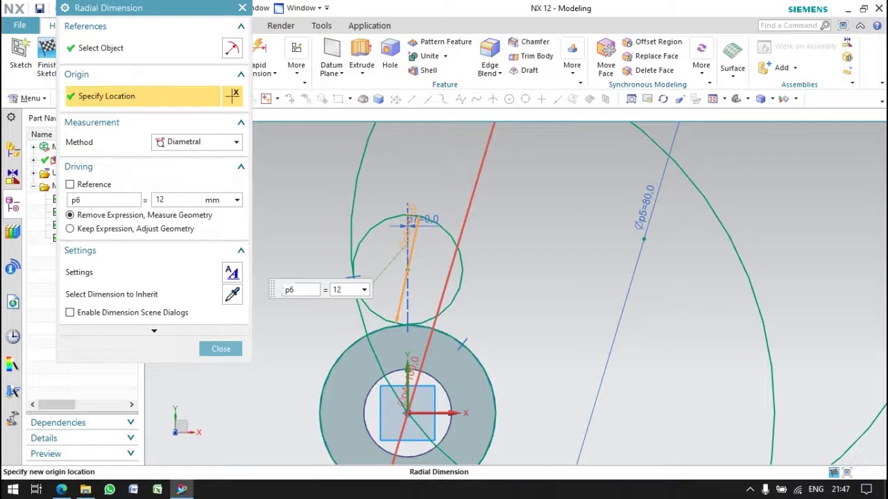
pyautogui.click(217, 351)
pyautogui.scroll(-3, 455, 308)
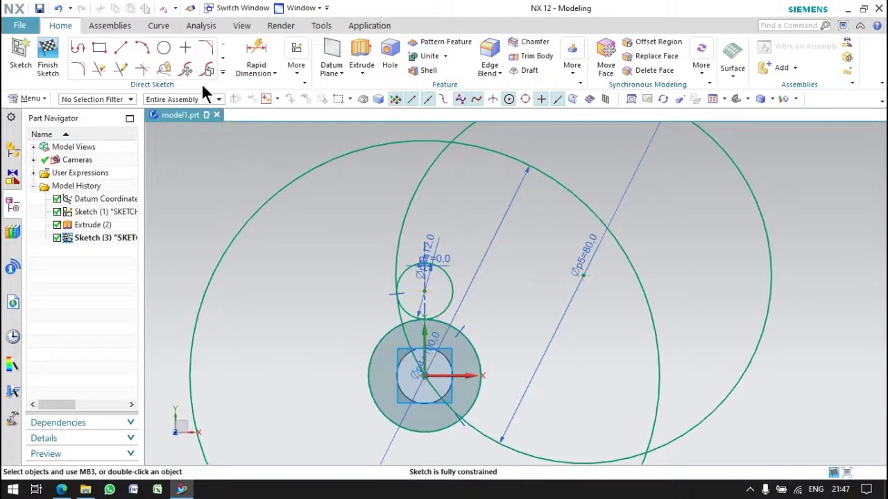
# Draw a second large circle from the big arc's centre, tangent to the hub
pyautogui.click(581, 276)
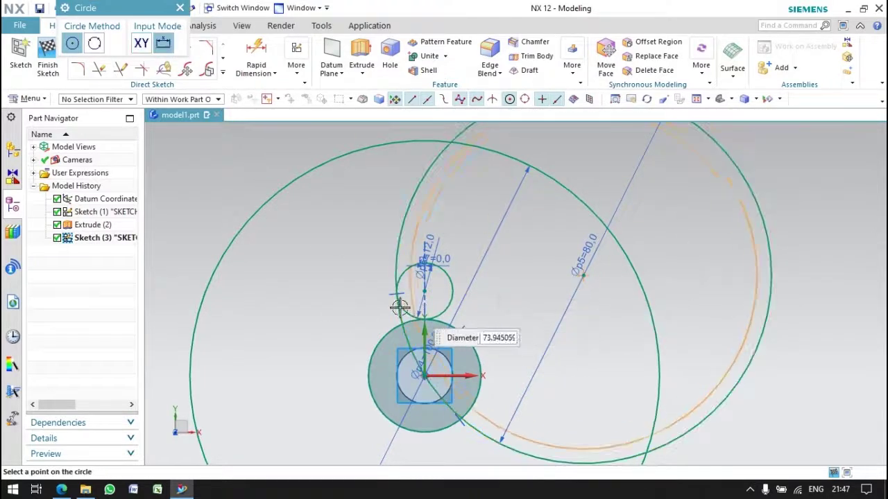
pyautogui.click(360, 313)
pyautogui.click(295, 69)
pyautogui.click(314, 115)
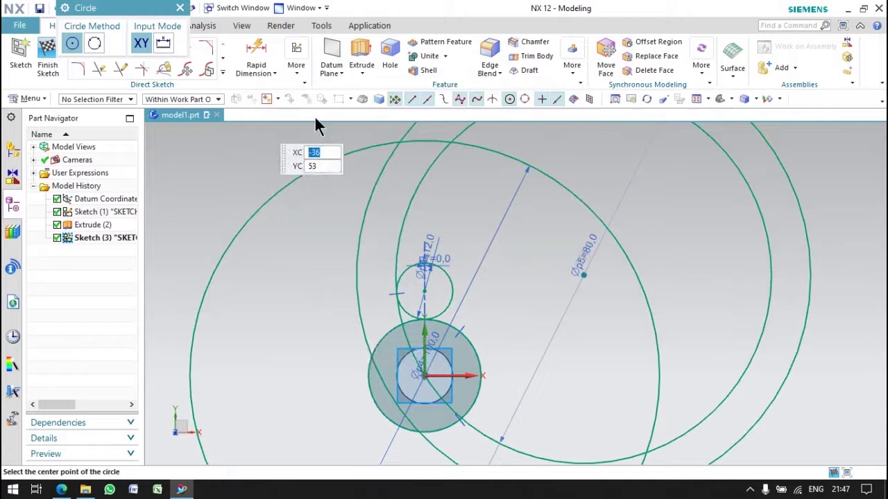
pyautogui.click(124, 53)
pyautogui.click(413, 395)
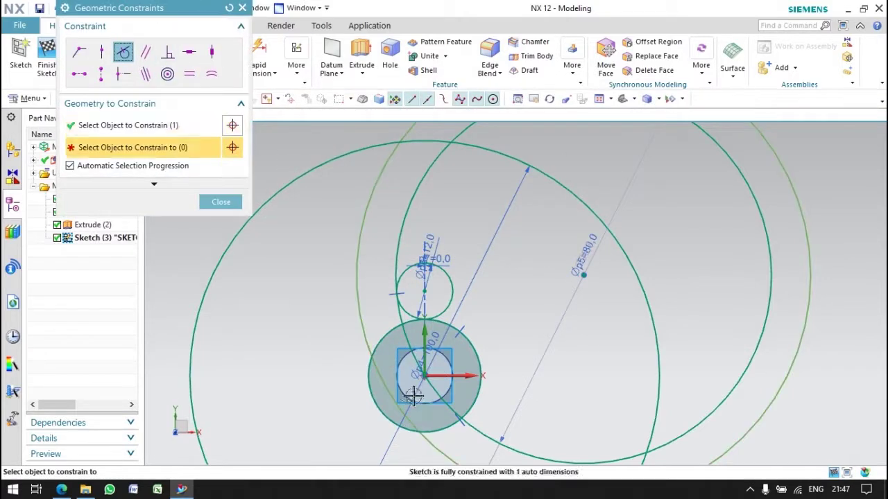
pyautogui.click(405, 394)
pyautogui.click(221, 202)
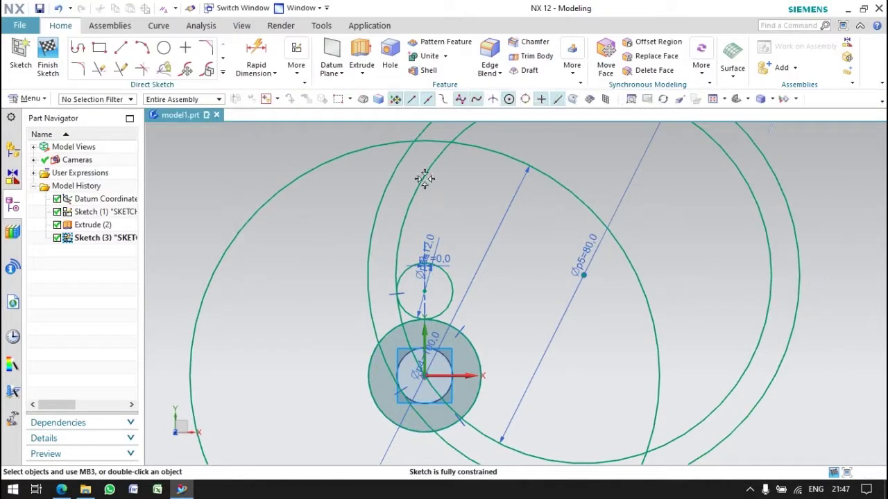
pyautogui.scroll(-1, 396, 225)
# Delete the overconstraining diameter dimension on the new large circle
pyautogui.click(255, 59)
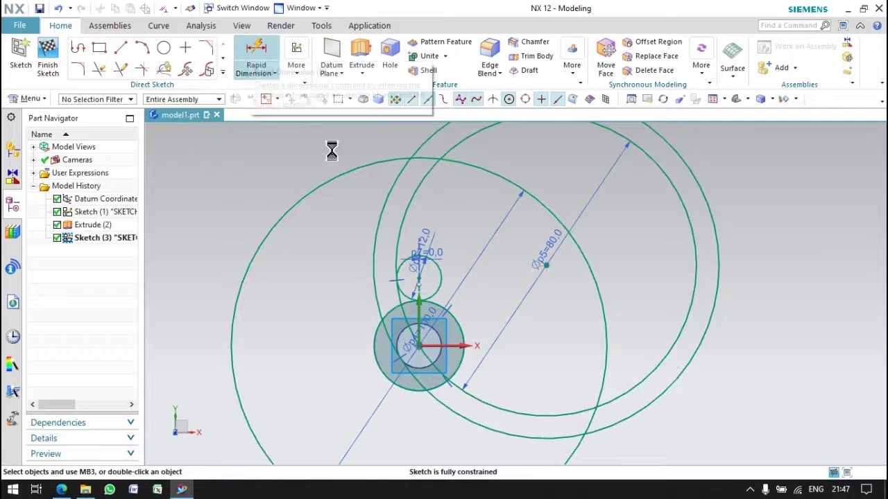
pyautogui.click(387, 201)
pyautogui.click(307, 218)
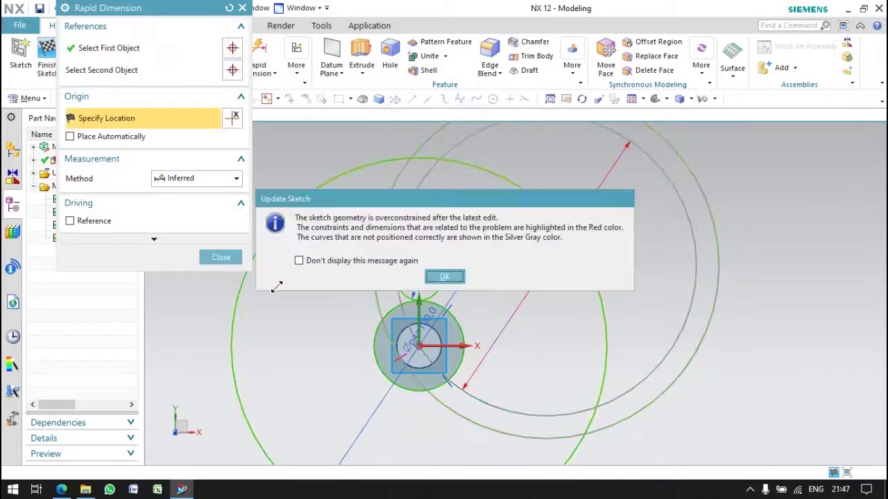
pyautogui.click(437, 277)
pyautogui.click(220, 257)
pyautogui.rightClick(323, 221)
pyautogui.click(351, 414)
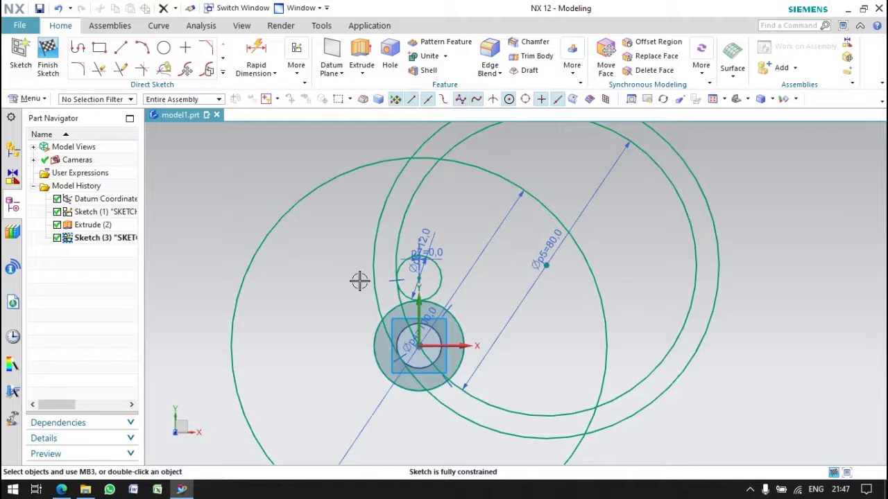
pyautogui.scroll(-1, 359, 281)
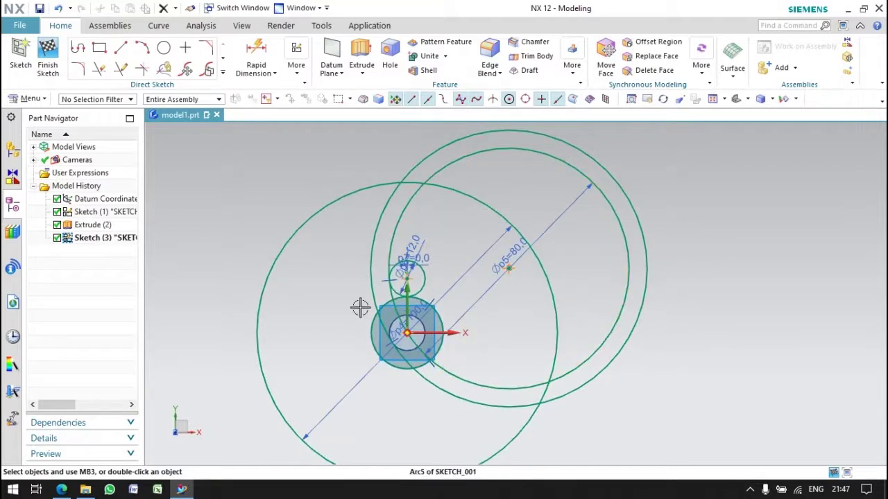
pyautogui.scroll(2, 319, 266)
pyautogui.click(164, 47)
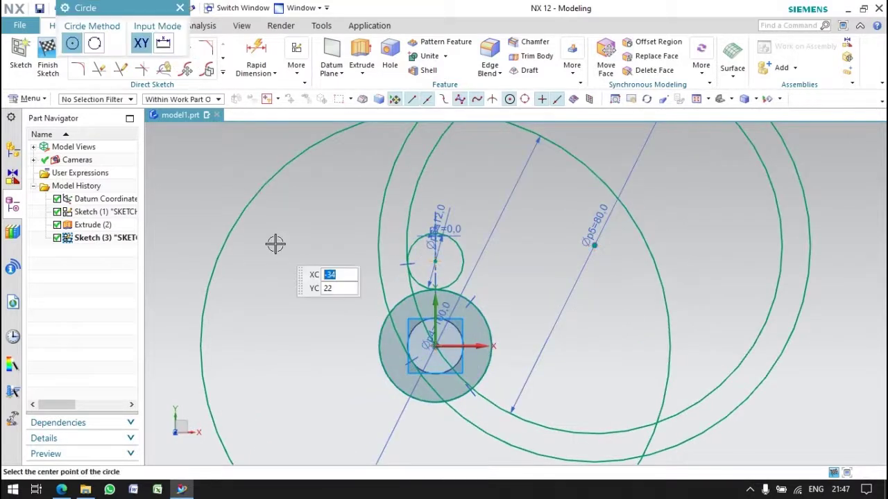
# Place a 12 mm diameter circle to the left of the hub
pyautogui.click(164, 43)
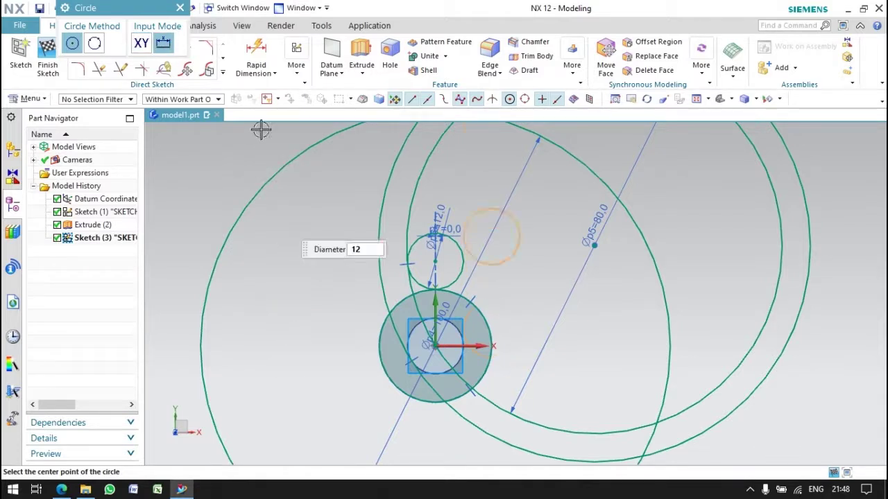
pyautogui.click(181, 7)
pyautogui.click(163, 46)
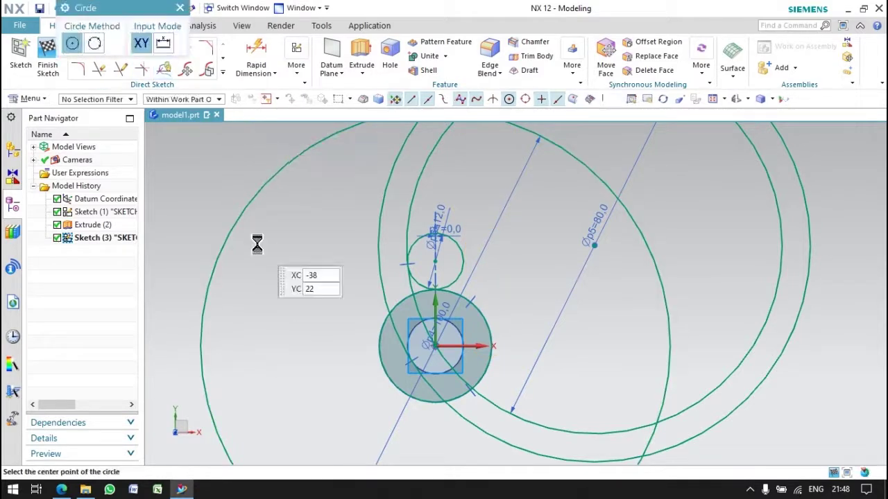
pyautogui.click(164, 43)
pyautogui.click(318, 298)
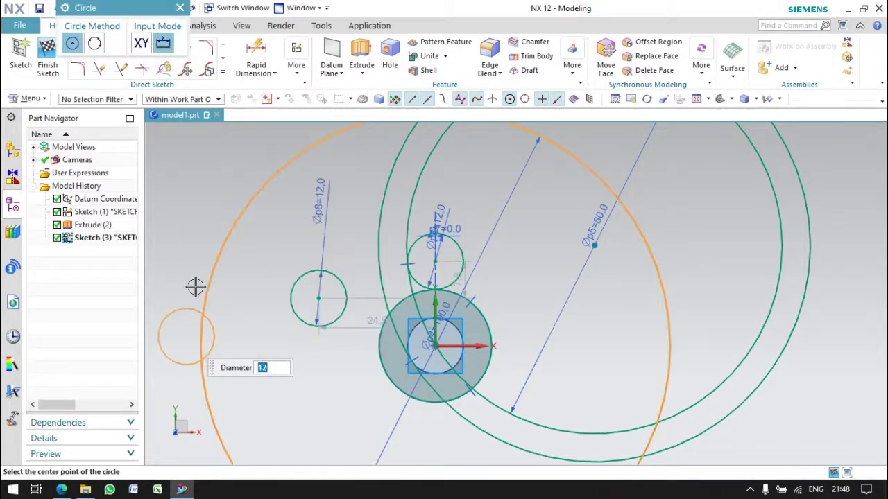
# Make the new 12 mm circle tangent to the hub circle
pyautogui.click(293, 66)
pyautogui.click(305, 104)
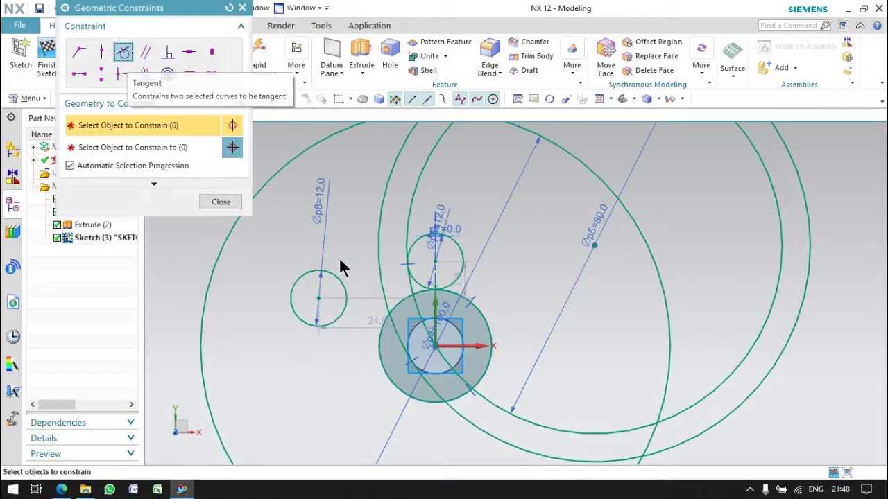
pyautogui.click(338, 281)
pyautogui.click(381, 274)
pyautogui.click(362, 317)
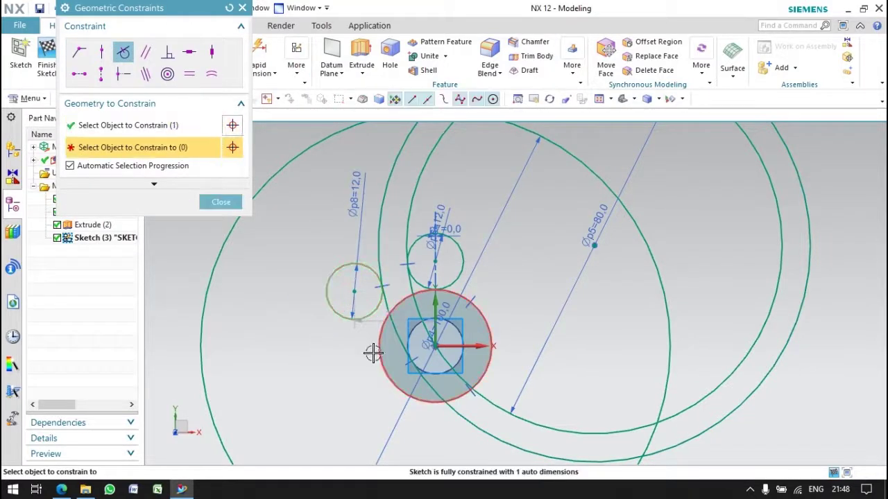
pyautogui.click(372, 351)
pyautogui.click(220, 202)
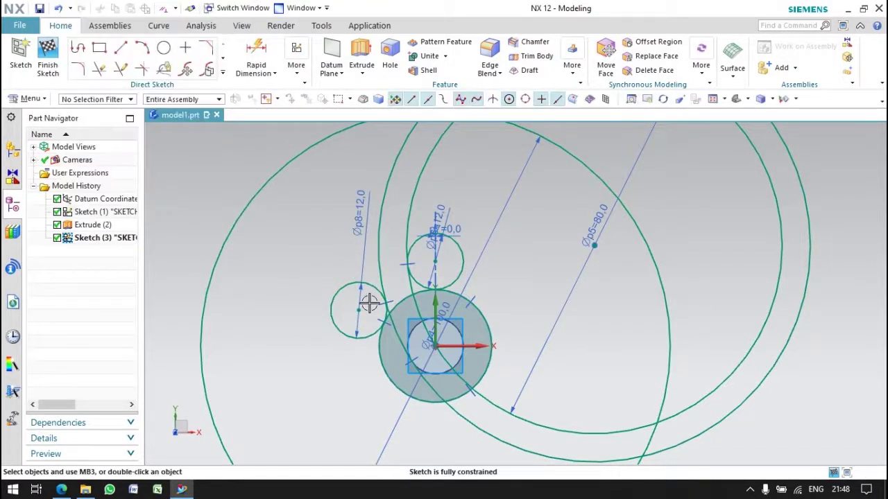
pyautogui.scroll(-1, 361, 305)
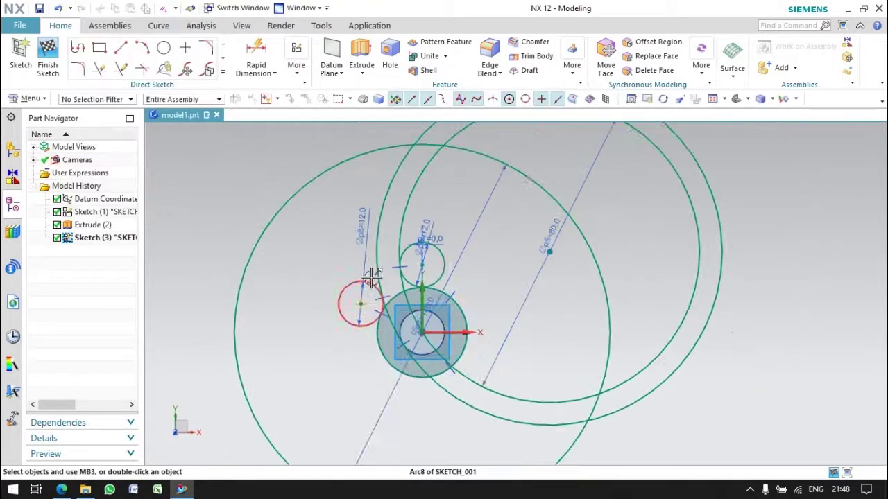
# Quick Trim the excess circle arcs, leaving the curved arm outline beside the hub
pyautogui.click(142, 70)
pyautogui.click(224, 81)
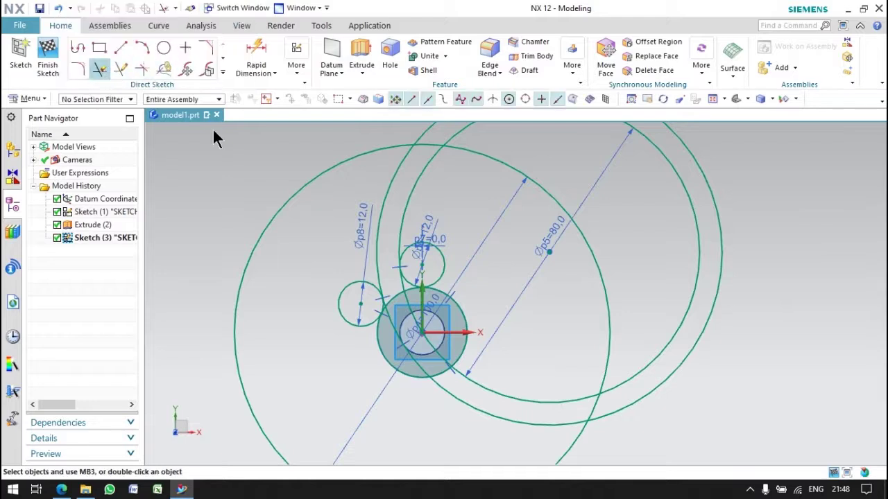
pyautogui.press('t')
pyautogui.click(604, 363)
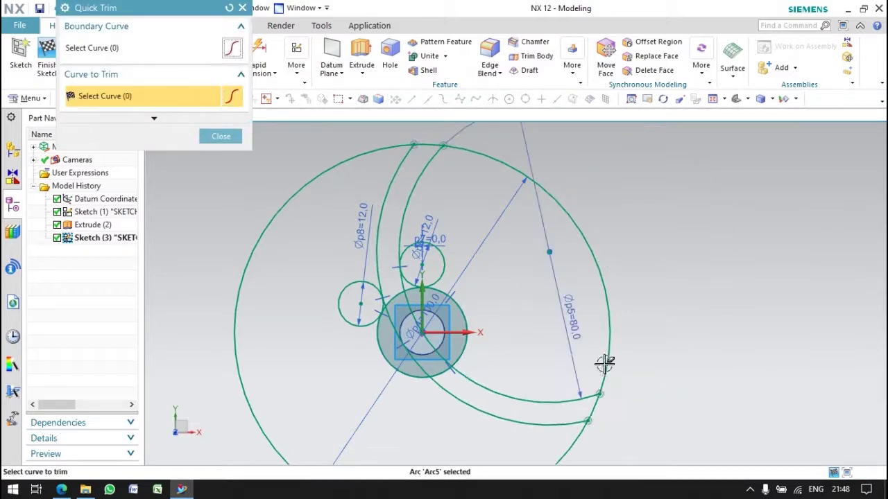
pyautogui.click(586, 431)
pyautogui.click(567, 405)
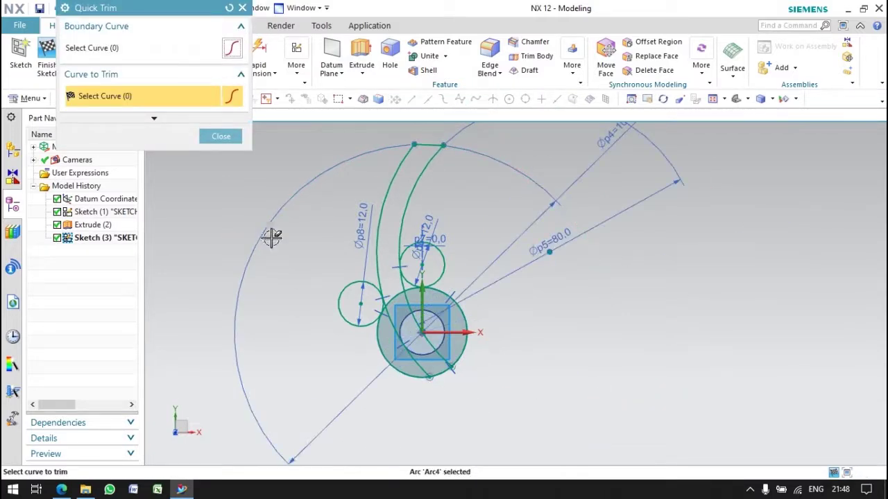
pyautogui.click(449, 362)
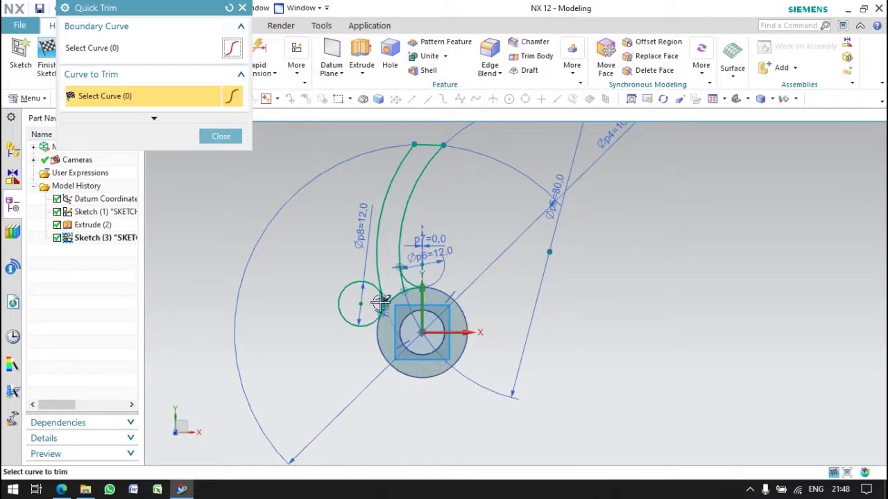
pyautogui.scroll(2, 436, 284)
pyautogui.scroll(2, 444, 281)
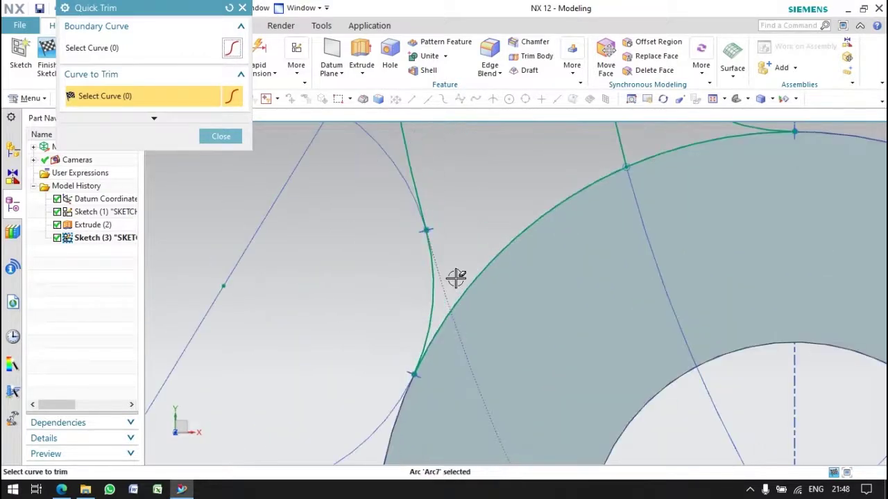
pyautogui.scroll(-4, 456, 277)
pyautogui.scroll(-5, 492, 237)
pyautogui.scroll(1, 545, 135)
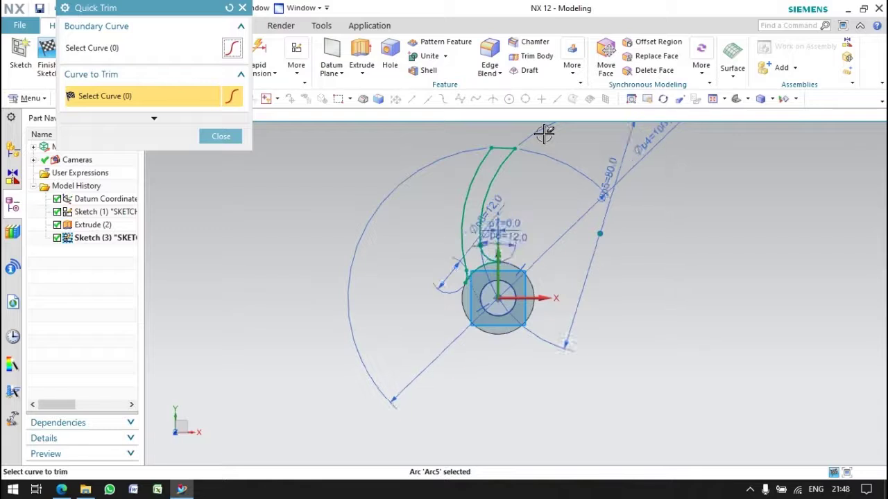
pyautogui.scroll(1, 511, 291)
pyautogui.scroll(1, 453, 269)
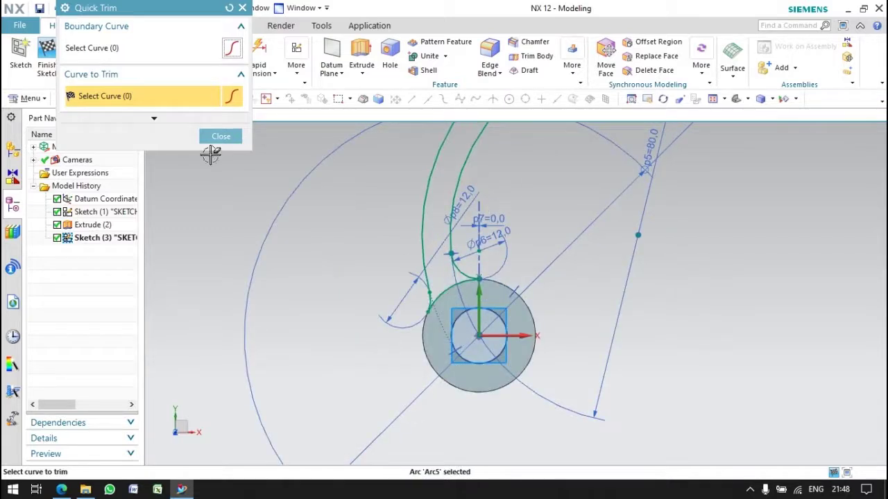
pyautogui.click(221, 136)
# Extrude the arm sketch 10 mm, united with the hub body
pyautogui.click(47, 55)
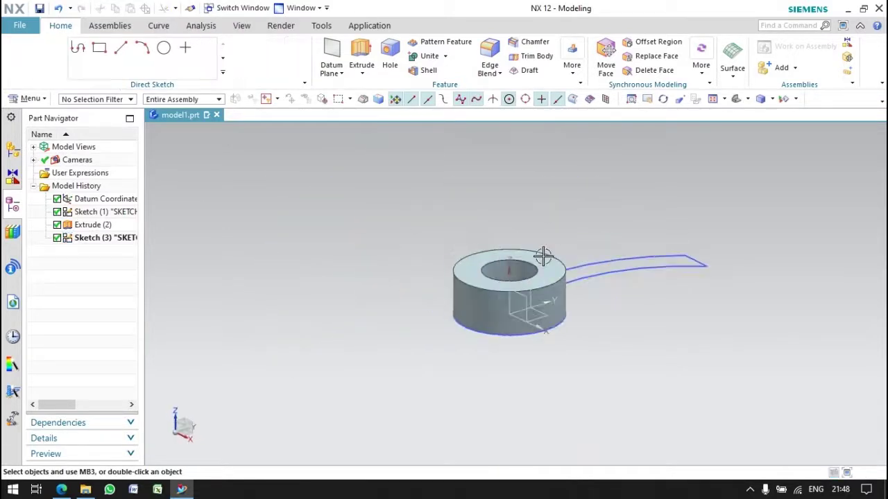
pyautogui.click(588, 272)
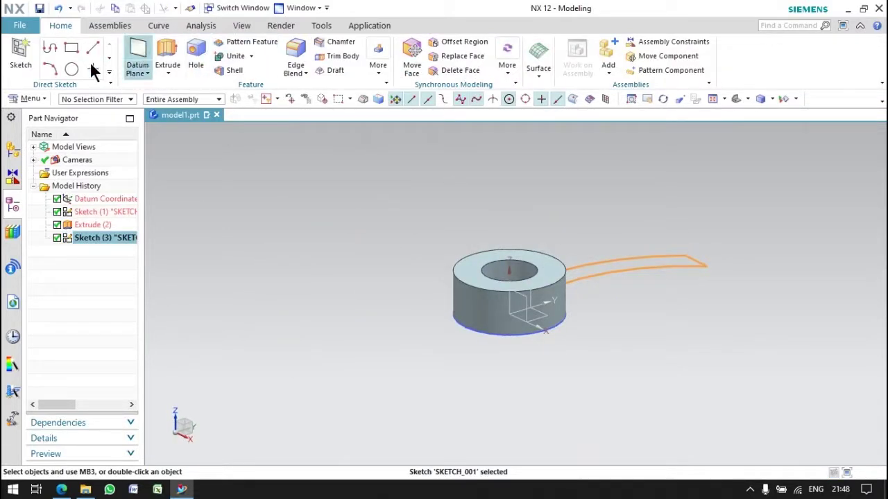
pyautogui.click(173, 61)
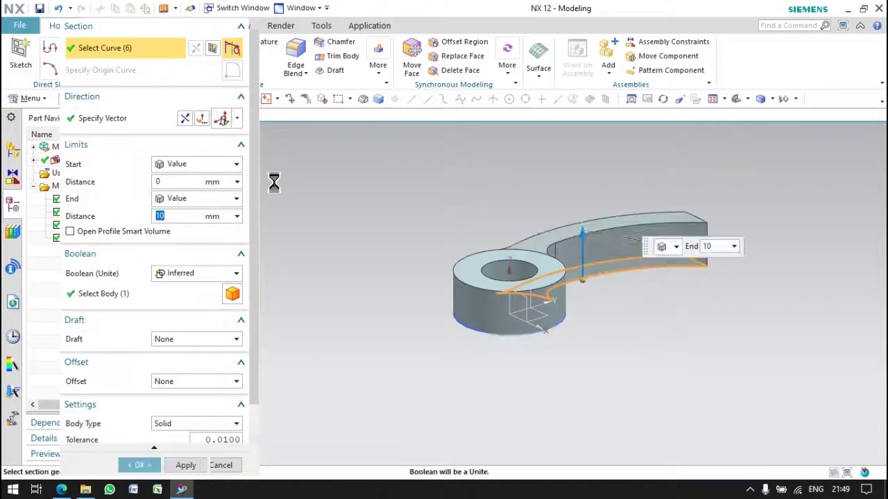
pyautogui.click(161, 276)
pyautogui.click(174, 302)
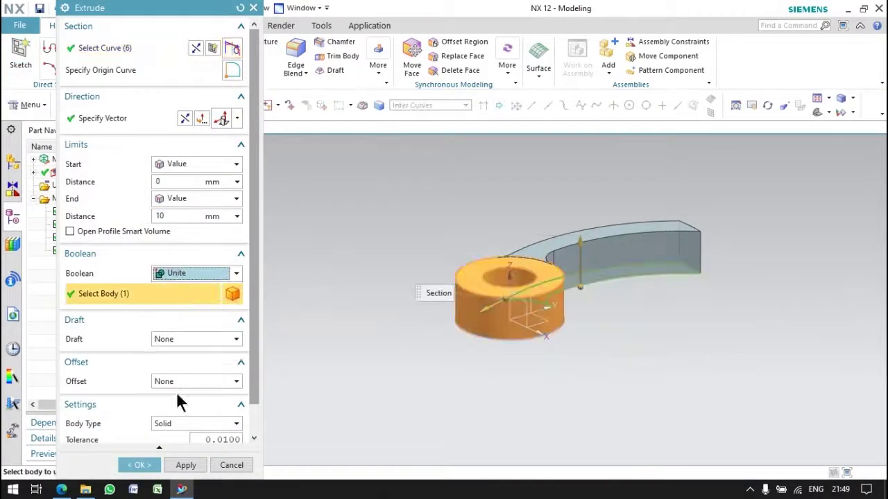
pyautogui.click(97, 251)
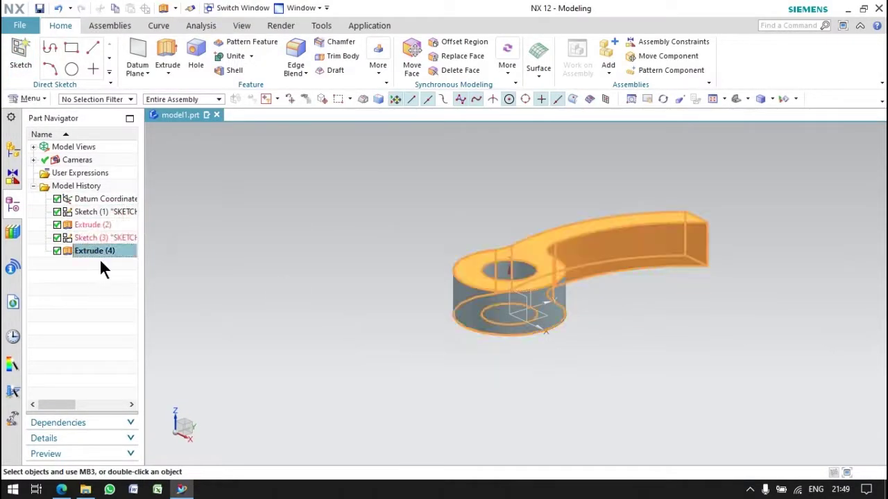
# Circular-pattern the arm 6 times over 360° about the bore centre
pyautogui.click(244, 41)
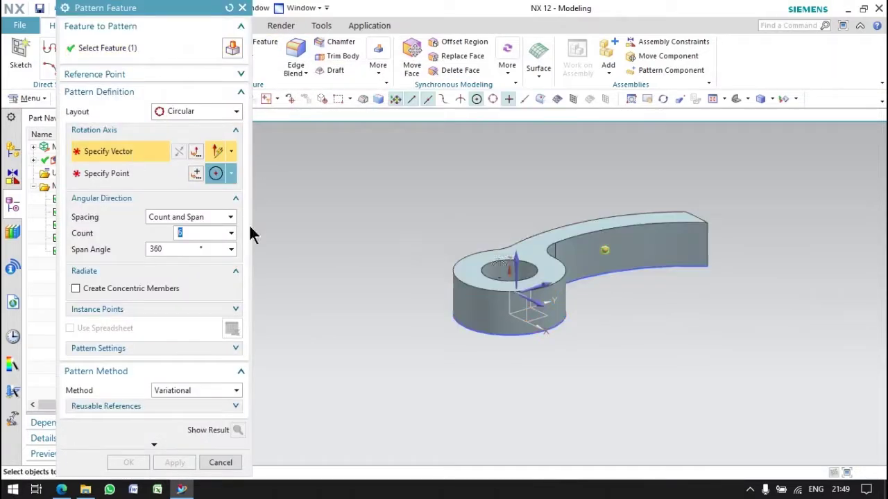
pyautogui.click(195, 173)
pyautogui.click(221, 252)
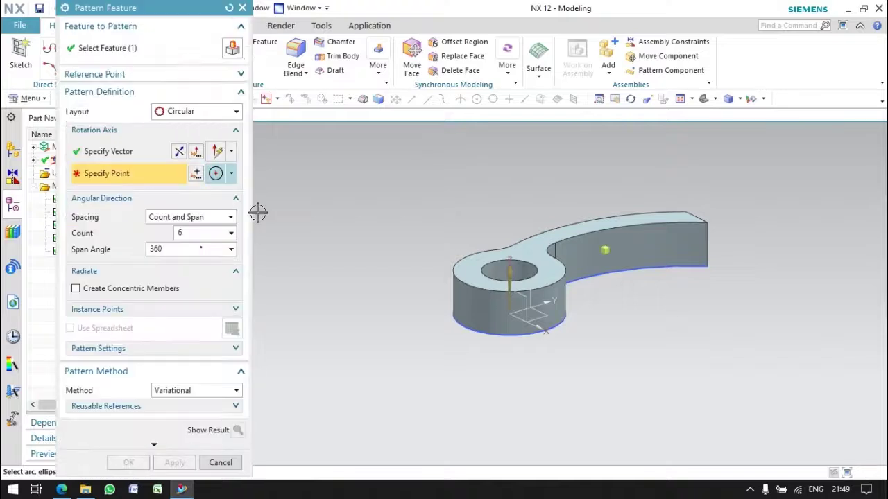
pyautogui.click(484, 280)
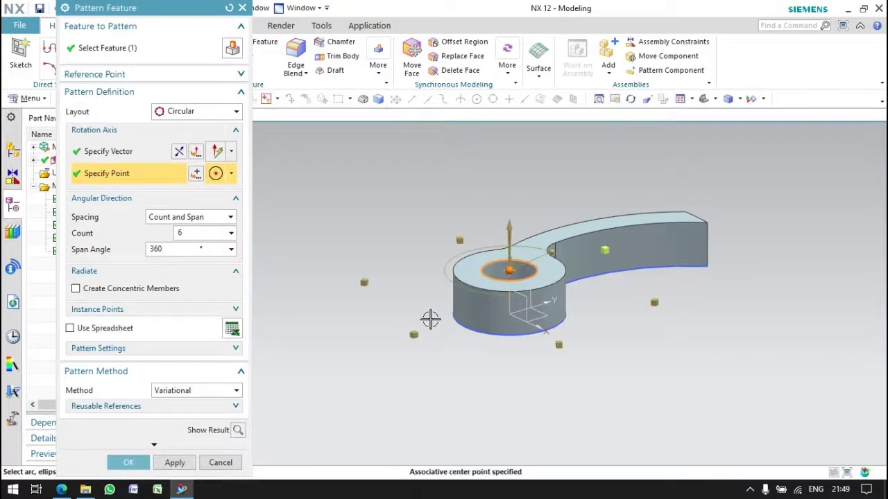
pyautogui.click(129, 462)
pyautogui.rightClick(323, 411)
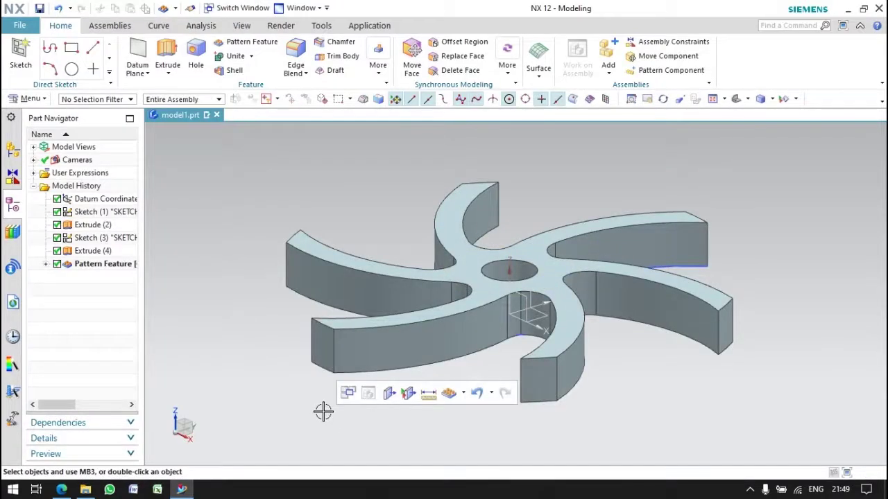
# Edge Blend the six vertical arm-end edges with a 1 mm radius
pyautogui.click(295, 57)
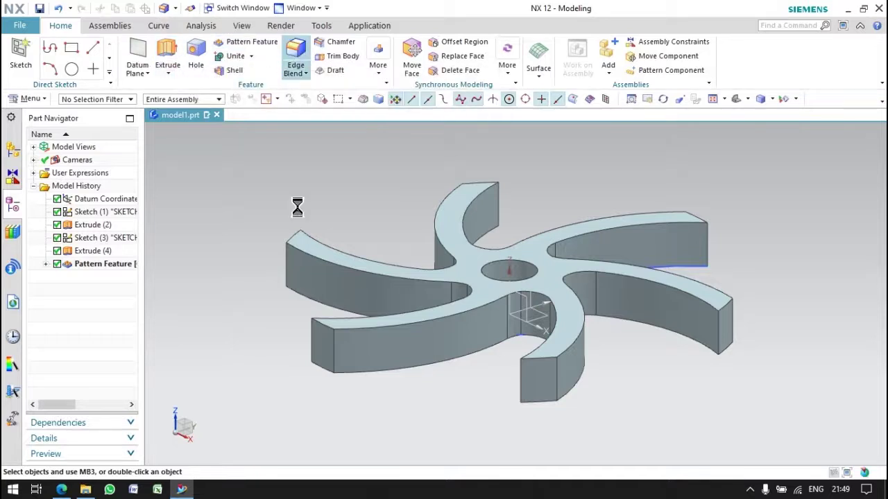
pyautogui.click(336, 349)
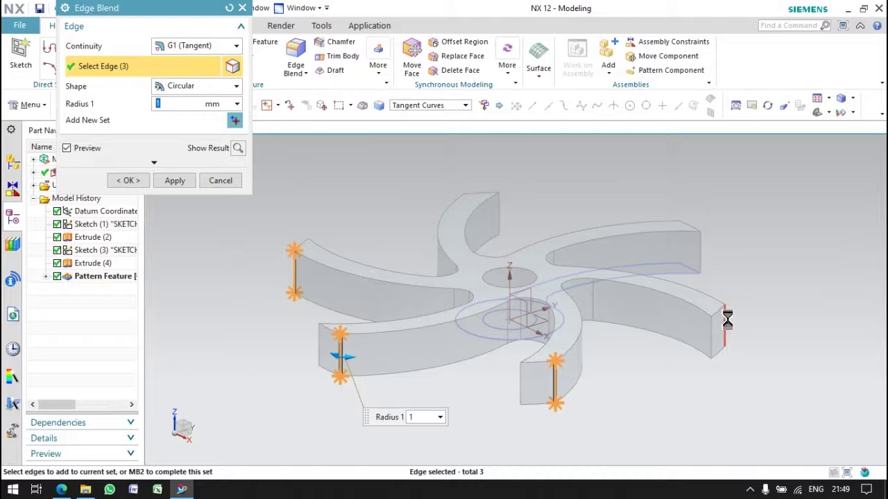
pyautogui.moveTo(603, 303); pyautogui.dragTo(626, 418, button='middle')
pyautogui.click(703, 312)
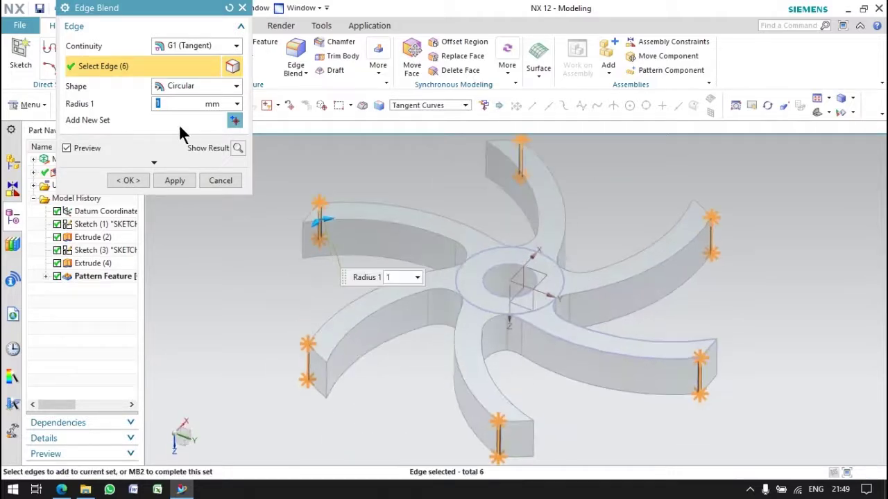
pyautogui.write('5')
pyautogui.click(129, 181)
pyautogui.moveTo(331, 269)
pyautogui.mouseDown(button='middle')
pyautogui.moveTo(455, 209)
pyautogui.moveTo(478, 214)
pyautogui.moveTo(469, 195)
pyautogui.moveTo(470, 217)
pyautogui.mouseUp(button='middle')
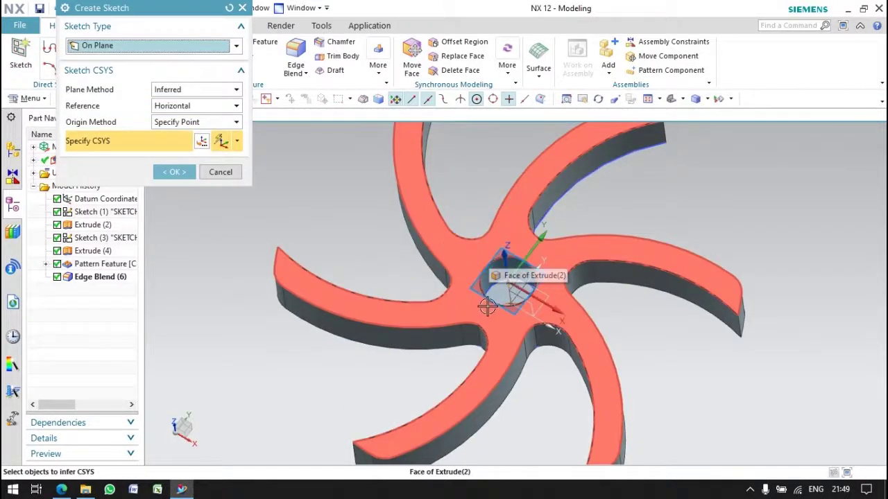
# Sketch 24 mm and 44 mm circles at the origin on the hub's top face
pyautogui.click(488, 301)
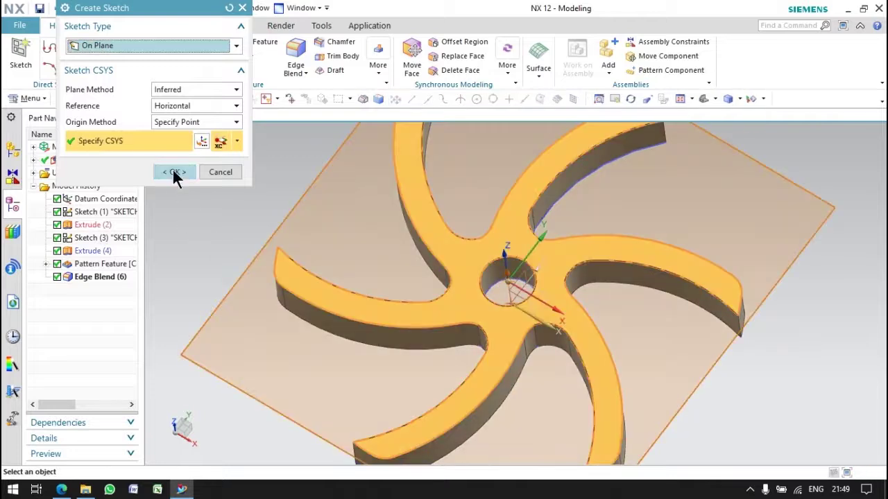
pyautogui.click(173, 172)
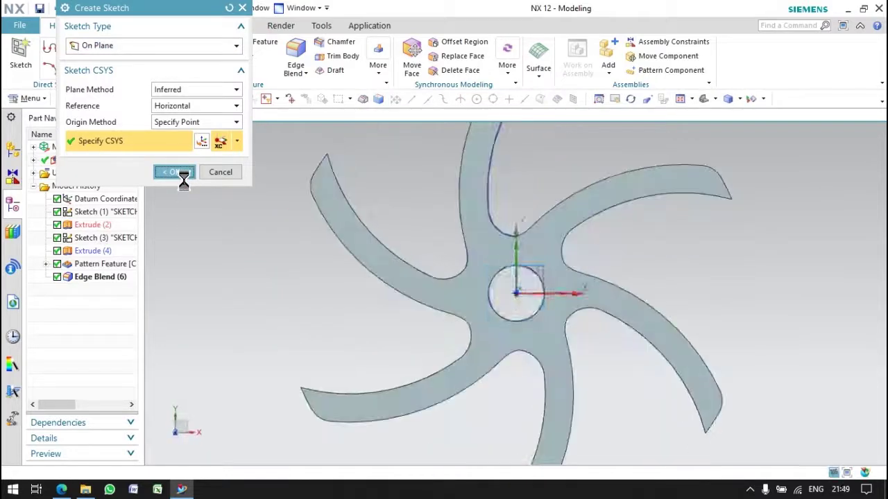
pyautogui.click(516, 293)
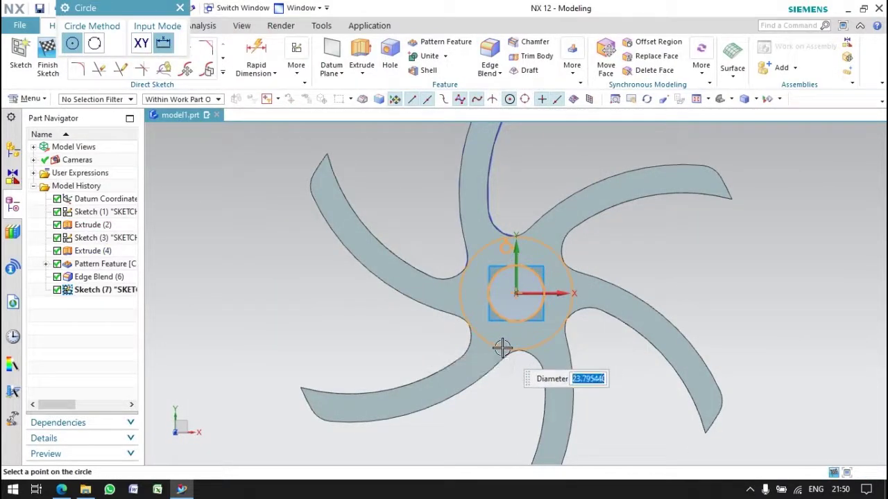
pyautogui.write('24')
pyautogui.press('Return')
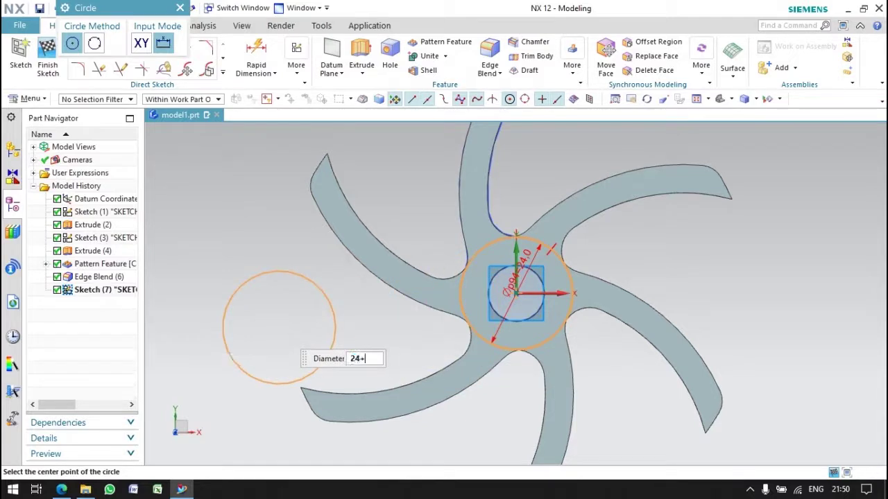
pyautogui.write('20')
pyautogui.press('Return')
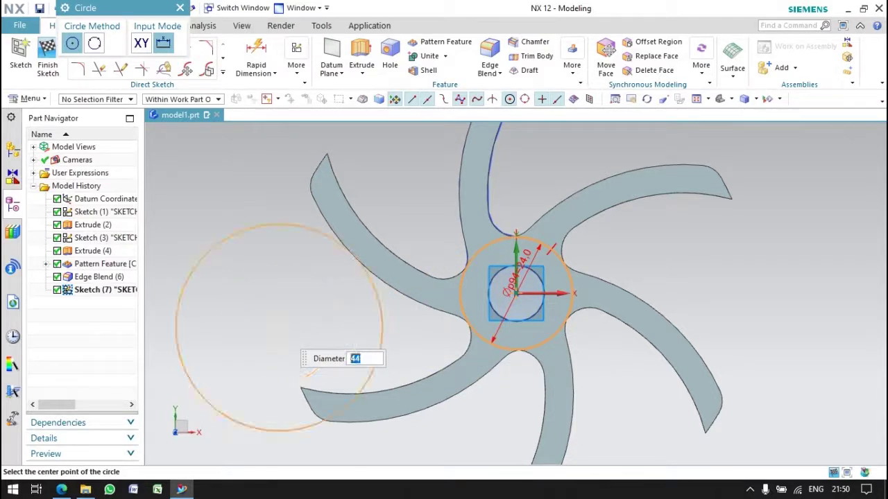
pyautogui.click(514, 293)
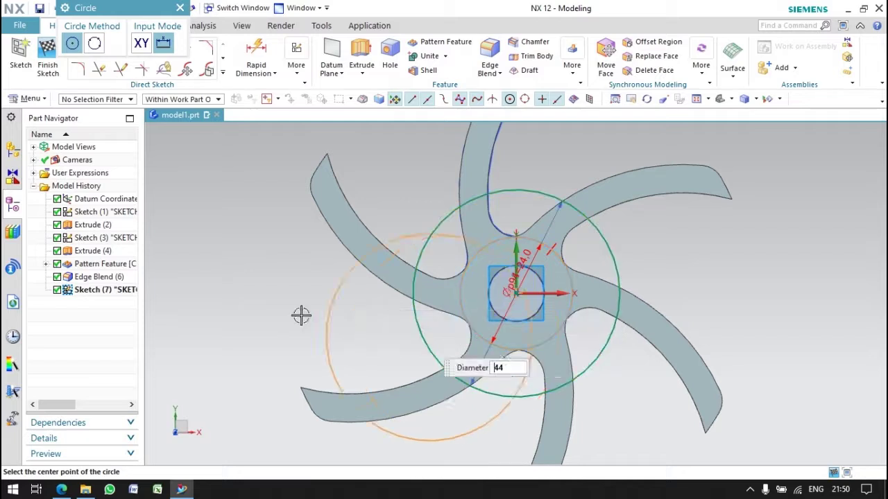
pyautogui.click(180, 7)
# Replace the extra inner dimension with a 44 mm diameter dimension and finish the sketch
pyautogui.rightClick(527, 258)
pyautogui.click(560, 199)
pyautogui.rightClick(533, 262)
pyautogui.click(557, 195)
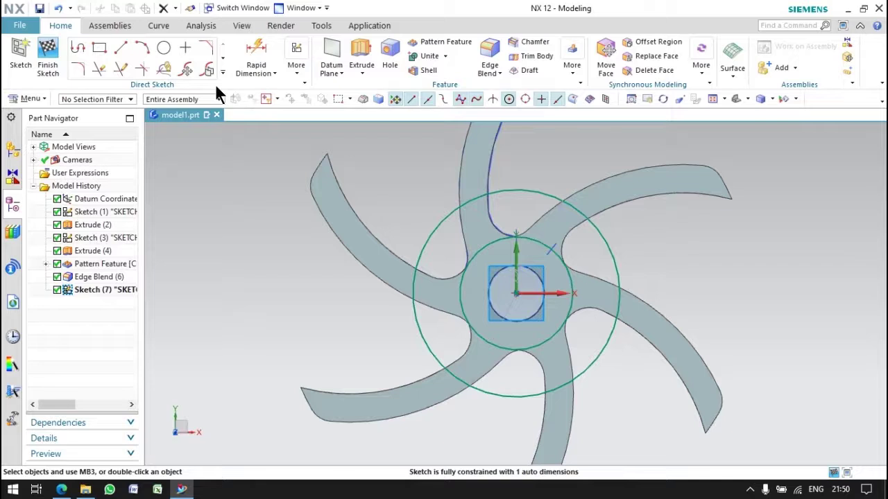
pyautogui.click(606, 248)
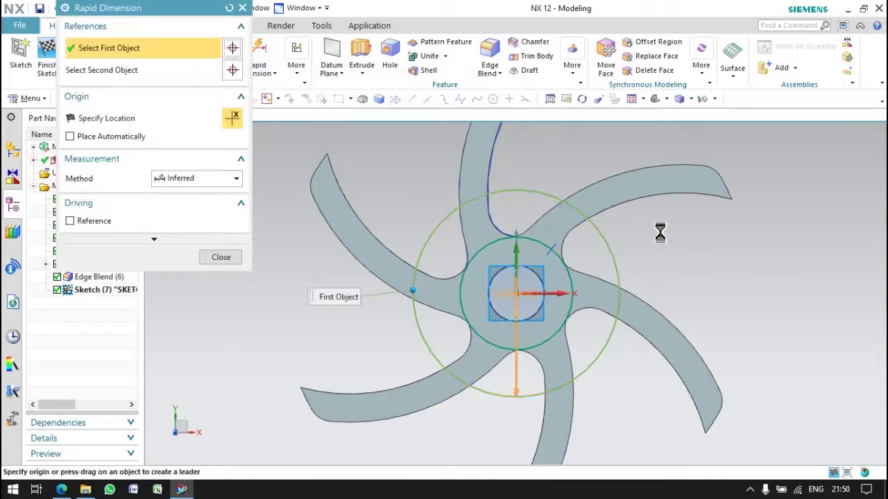
pyautogui.click(219, 257)
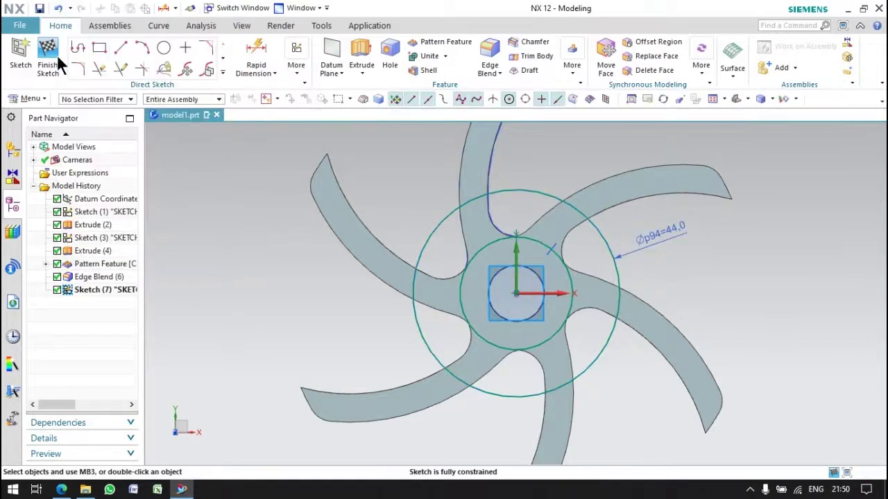
pyautogui.click(49, 50)
# Subtract a 5 mm deep extrusion between the Ø24 and Ø44 circles
pyautogui.moveTo(417, 283); pyautogui.dragTo(423, 262, button='middle')
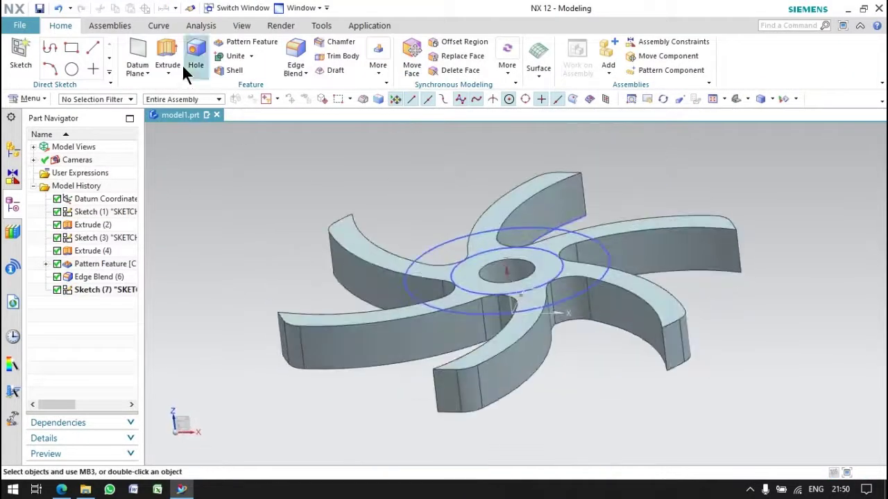
pyautogui.click(406, 288)
pyautogui.click(182, 274)
pyautogui.click(171, 293)
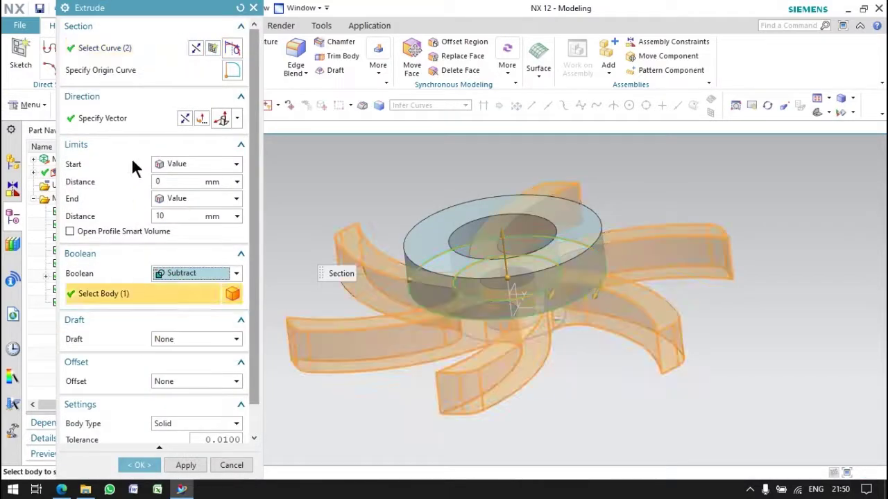
pyautogui.doubleClick(185, 217)
pyautogui.write('5')
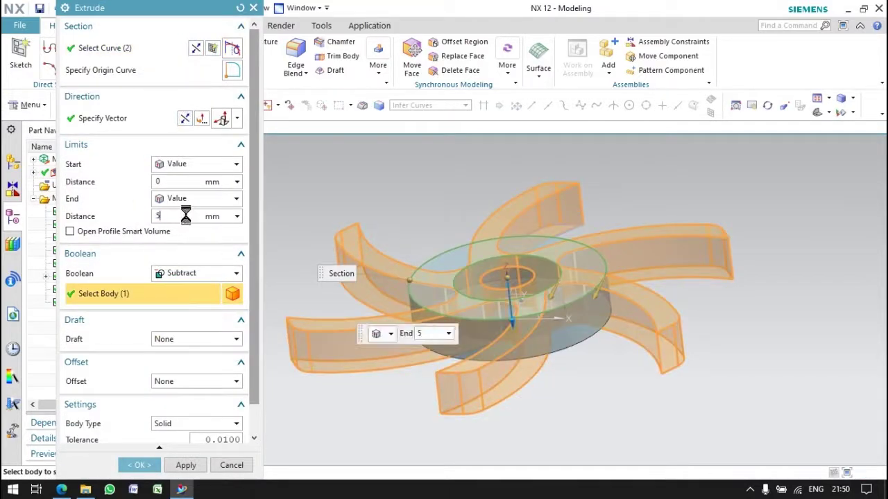
pyautogui.click(142, 466)
pyautogui.moveTo(386, 366)
pyautogui.mouseDown(button='middle')
pyautogui.moveTo(504, 300)
pyautogui.moveTo(486, 363)
pyautogui.moveTo(487, 341)
pyautogui.moveTo(481, 347)
pyautogui.moveTo(486, 368)
pyautogui.moveTo(489, 279)
pyautogui.moveTo(485, 339)
pyautogui.mouseUp(button='middle')
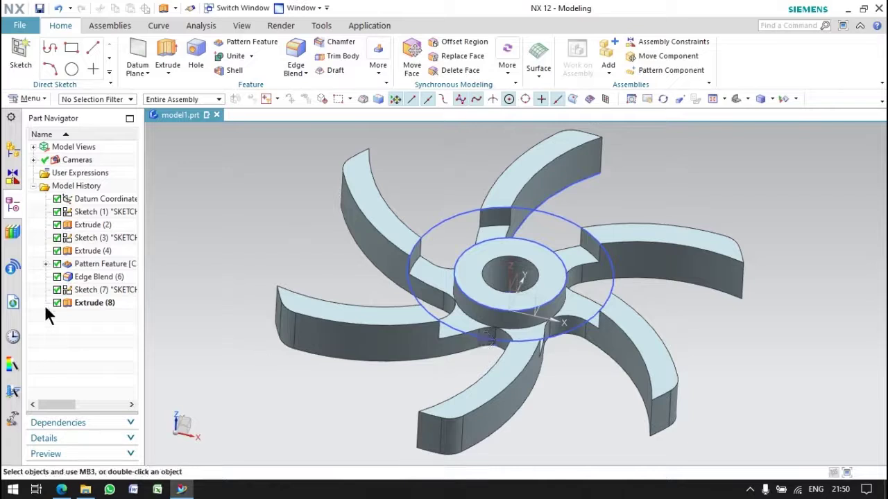
# Add a 20 mm circle at the hub sketch origin, trim the curves, and finish the sketch
pyautogui.doubleClick(104, 302)
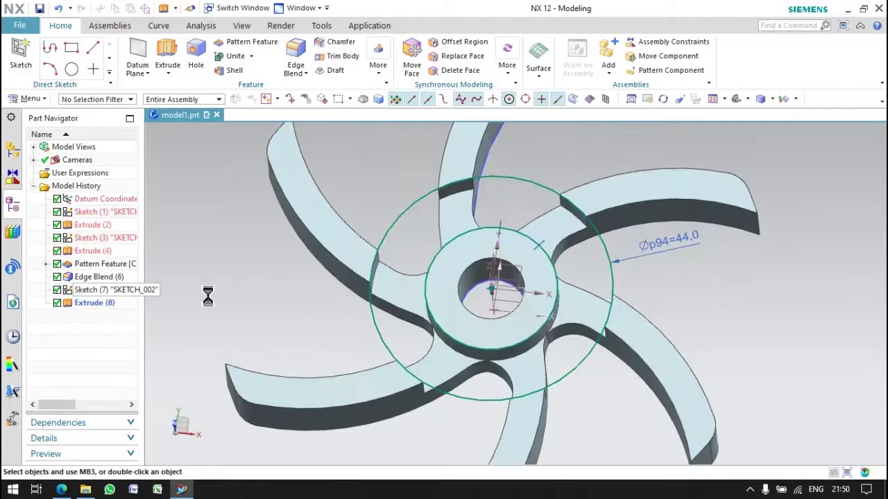
pyautogui.click(163, 47)
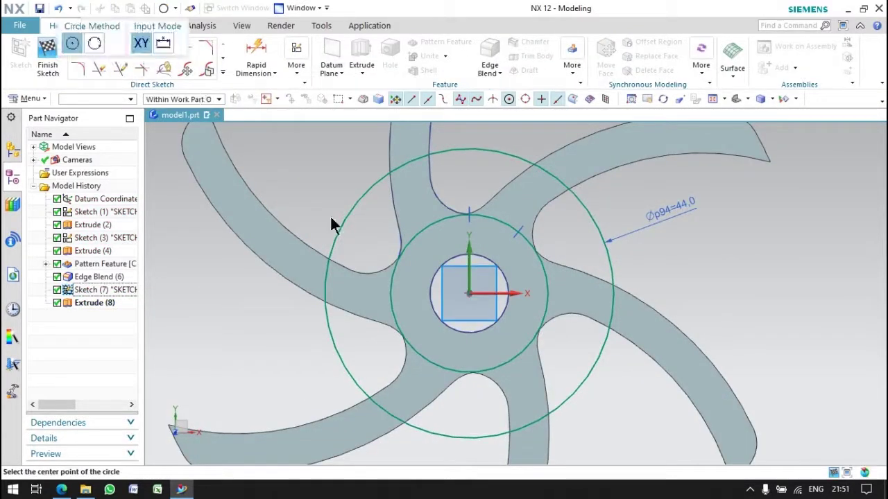
pyautogui.click(469, 294)
pyautogui.write('20')
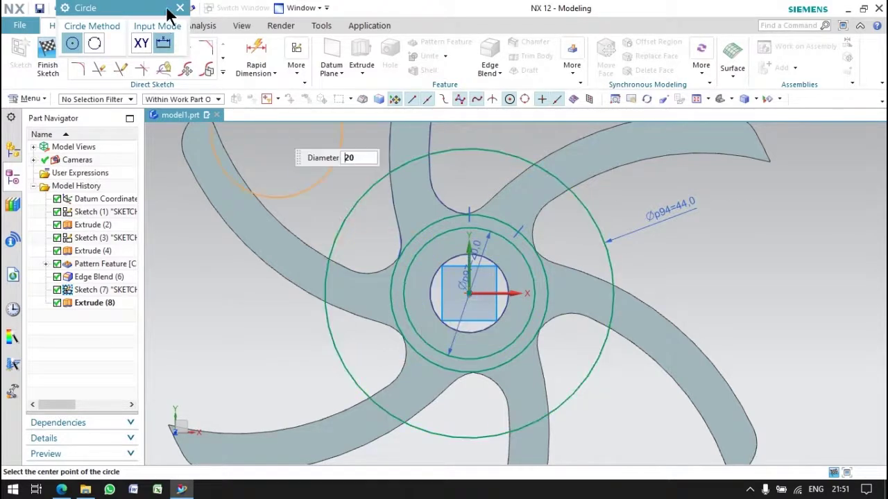
pyautogui.click(180, 7)
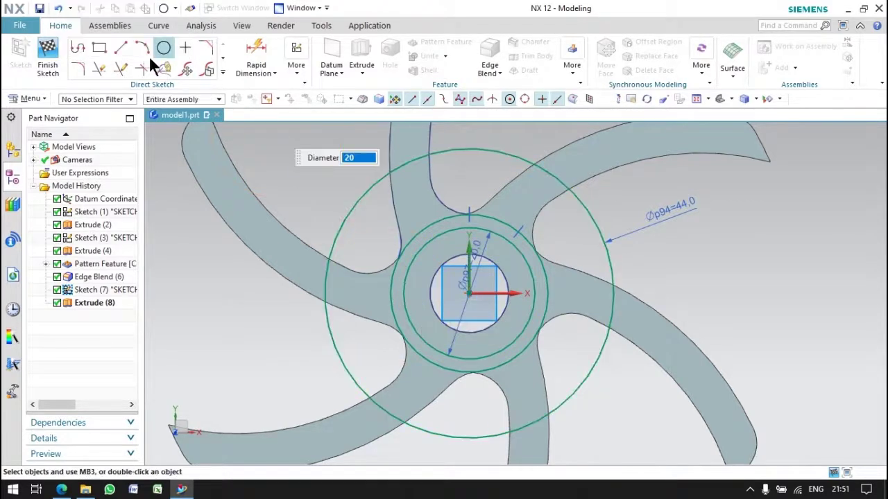
pyautogui.press('t')
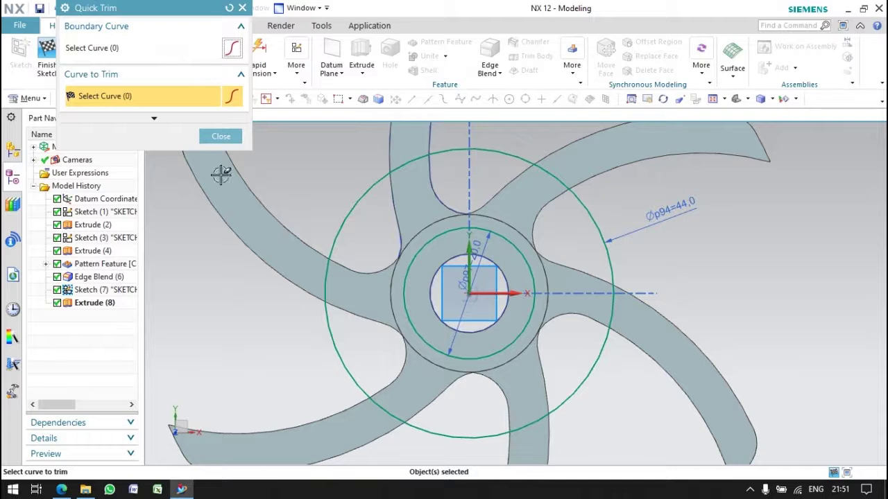
pyautogui.hotkey('ctrl', 'q')
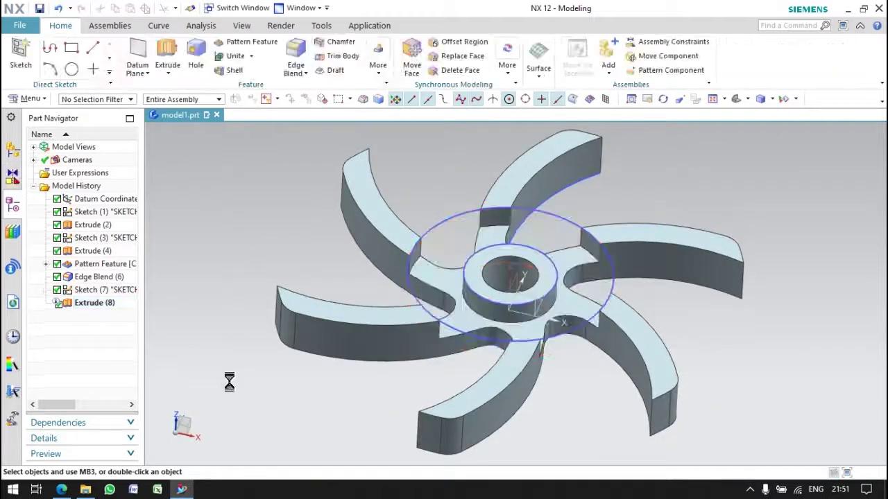
# Hide Sketch (7) and fillet the hub base edge with a 3 mm radius
pyautogui.rightClick(95, 291)
pyautogui.click(209, 178)
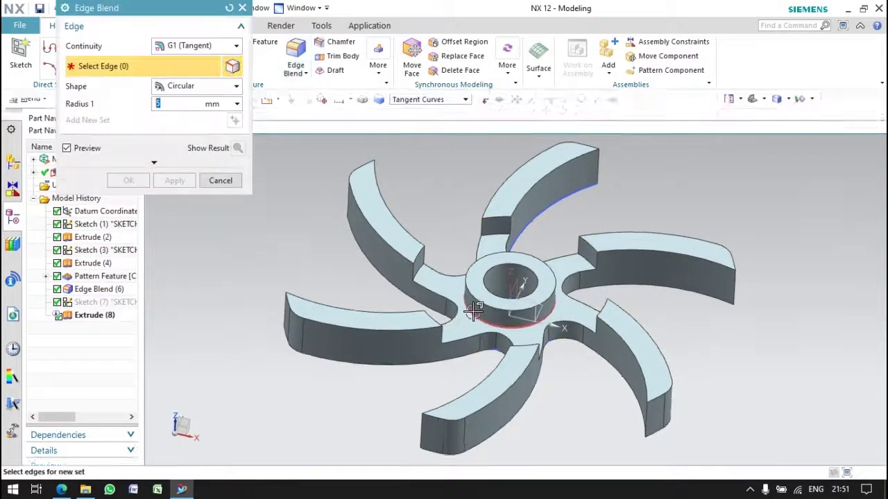
pyautogui.click(472, 313)
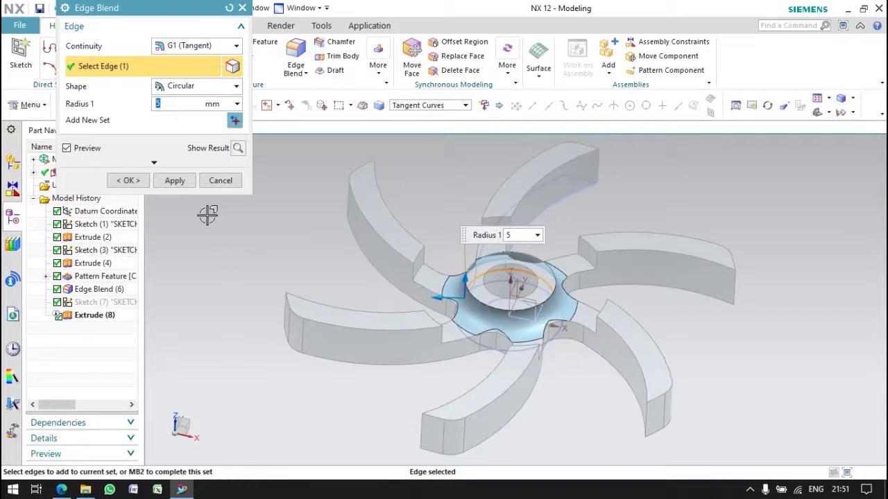
pyautogui.write('3')
pyautogui.press('Return')
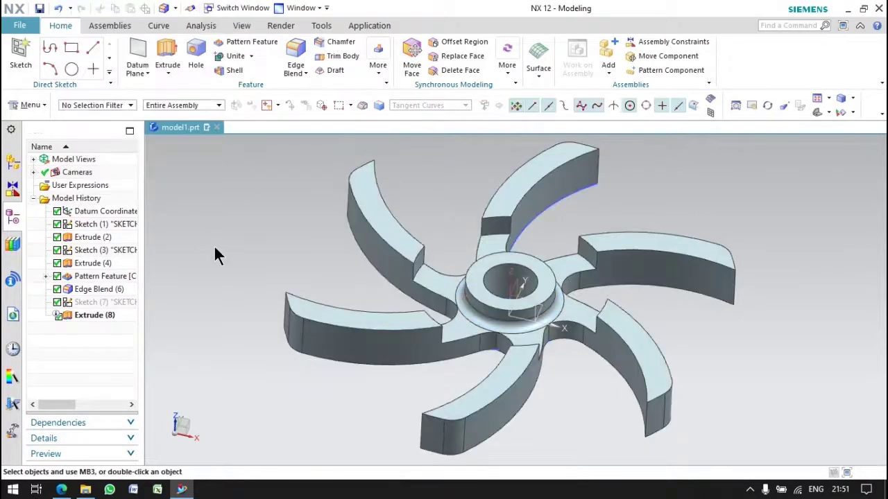
# Fillet the first two blade-to-hub junction edges
pyautogui.press('b')
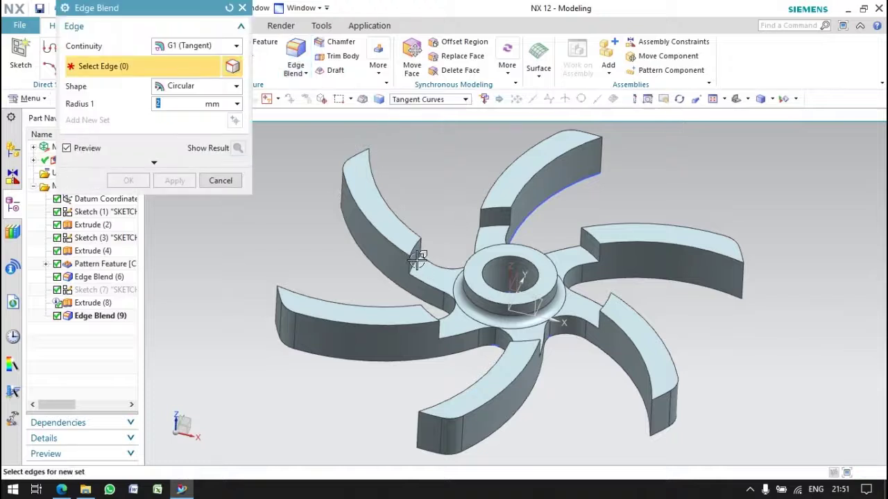
pyautogui.click(419, 274)
pyautogui.click(221, 181)
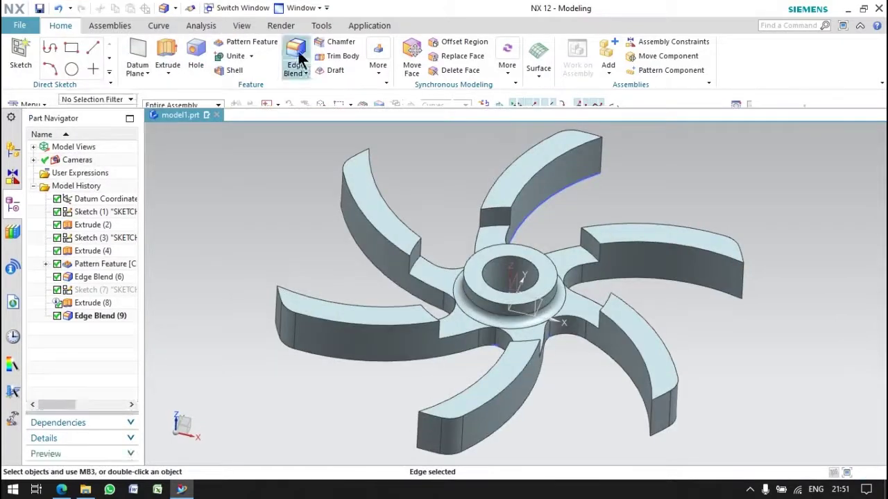
pyautogui.press('b')
pyautogui.click(418, 269)
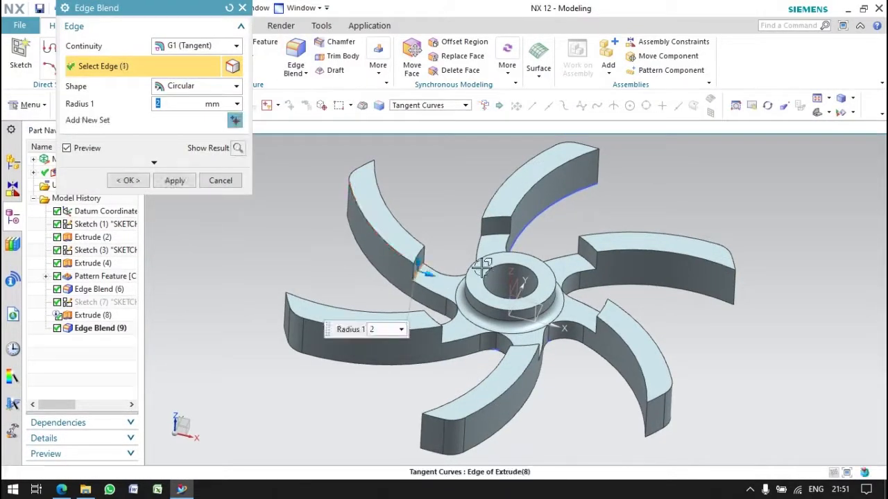
pyautogui.moveTo(474, 302)
pyautogui.mouseDown(button='middle')
pyautogui.moveTo(475, 347)
pyautogui.moveTo(442, 354)
pyautogui.mouseUp(button='middle')
pyautogui.click(595, 333)
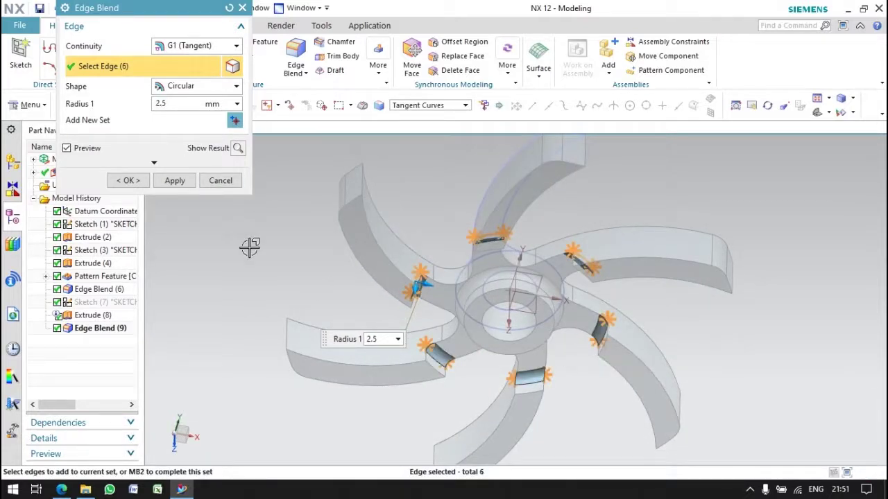
pyautogui.middleClick(250, 248)
# Fillet the remaining blade-to-hub junction edges in a second edge blend
pyautogui.moveTo(291, 208)
pyautogui.mouseDown(button='middle')
pyautogui.moveTo(351, 192)
pyautogui.moveTo(410, 264)
pyautogui.mouseUp(button='middle')
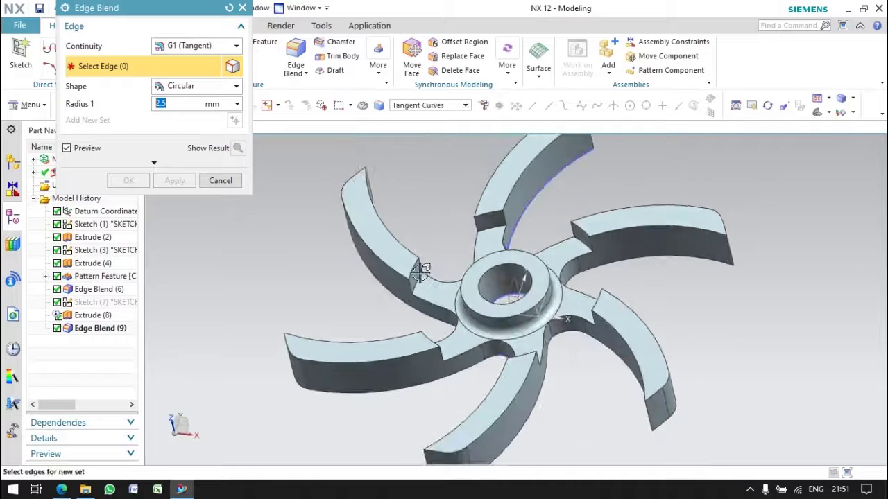
pyautogui.click(412, 267)
pyautogui.scroll(3, 412, 270)
pyautogui.scroll(2, 416, 258)
pyautogui.click(426, 296)
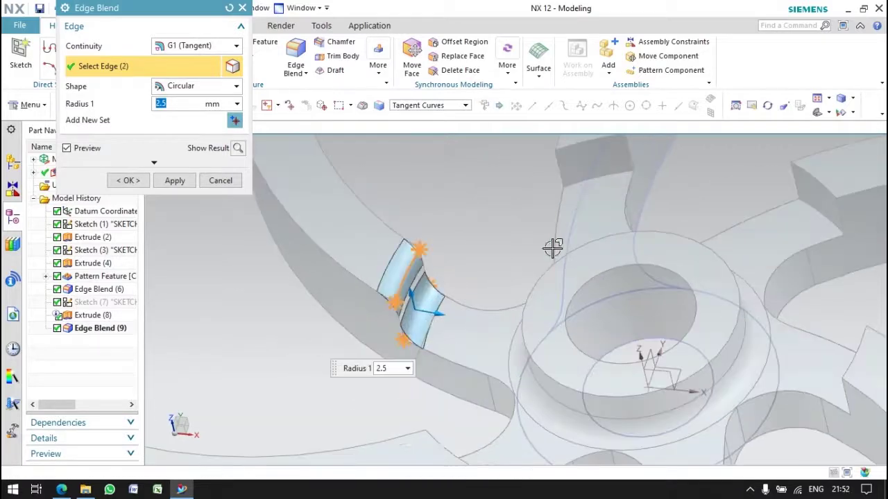
pyautogui.click(582, 170)
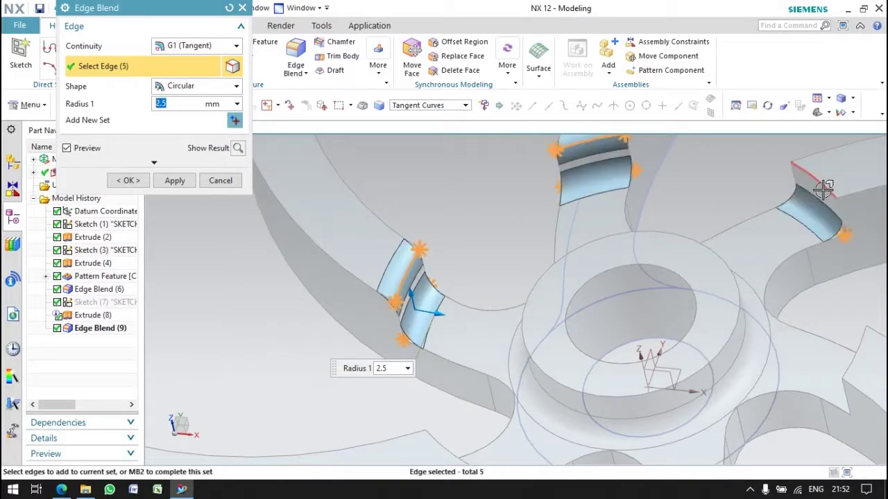
pyautogui.click(823, 189)
pyautogui.scroll(-3, 634, 228)
pyautogui.moveTo(633, 227)
pyautogui.mouseDown(button='middle')
pyautogui.moveTo(680, 310)
pyautogui.moveTo(567, 368)
pyautogui.mouseUp(button='middle')
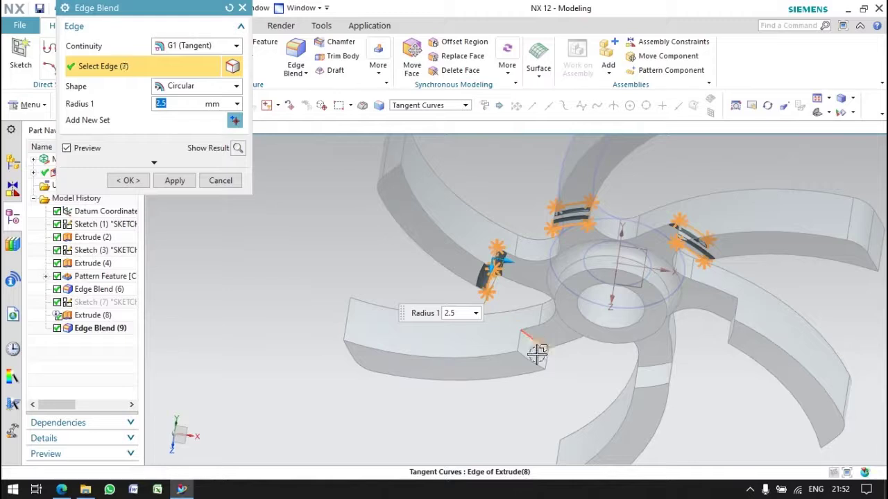
pyautogui.moveTo(720, 335); pyautogui.dragTo(733, 317, button='middle')
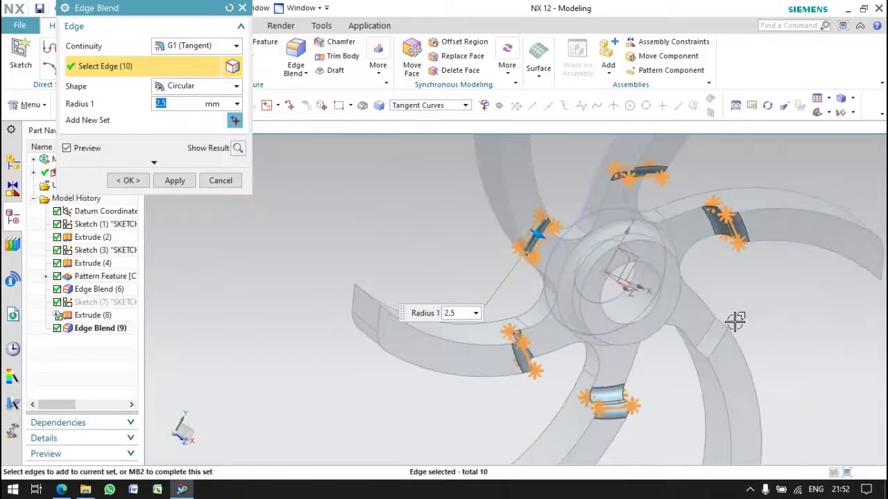
pyautogui.click(713, 344)
pyautogui.middleClick(269, 243)
# Round the six edges around the hub with a 2.5 mm edge blend
pyautogui.moveTo(555, 323)
pyautogui.mouseDown(button='middle')
pyautogui.moveTo(508, 344)
pyautogui.moveTo(527, 321)
pyautogui.moveTo(537, 256)
pyautogui.moveTo(525, 357)
pyautogui.moveTo(525, 342)
pyautogui.moveTo(545, 350)
pyautogui.moveTo(585, 317)
pyautogui.mouseUp(button='middle')
pyautogui.click(572, 325)
pyautogui.moveTo(634, 379)
pyautogui.mouseDown(button='middle')
pyautogui.moveTo(615, 328)
pyautogui.moveTo(691, 345)
pyautogui.moveTo(705, 356)
pyautogui.moveTo(684, 350)
pyautogui.moveTo(689, 303)
pyautogui.mouseUp(button='middle')
pyautogui.scroll(2, 614, 328)
pyautogui.click(614, 307)
pyautogui.click(683, 350)
pyautogui.click(689, 304)
pyautogui.moveTo(666, 363)
pyautogui.mouseDown(button='middle')
pyautogui.moveTo(652, 380)
pyautogui.moveTo(700, 316)
pyautogui.moveTo(685, 365)
pyautogui.moveTo(709, 282)
pyautogui.moveTo(689, 321)
pyautogui.moveTo(710, 348)
pyautogui.moveTo(697, 326)
pyautogui.mouseUp(button='middle')
pyautogui.click(710, 281)
pyautogui.click(689, 321)
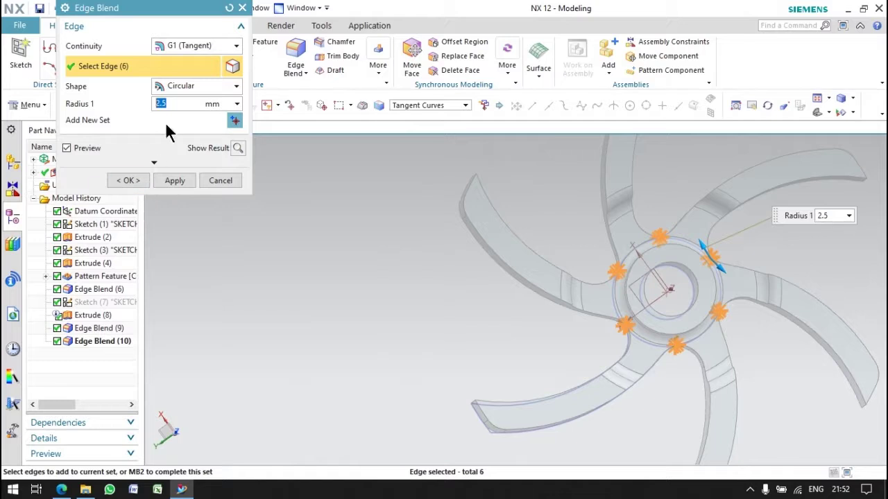
pyautogui.click(129, 179)
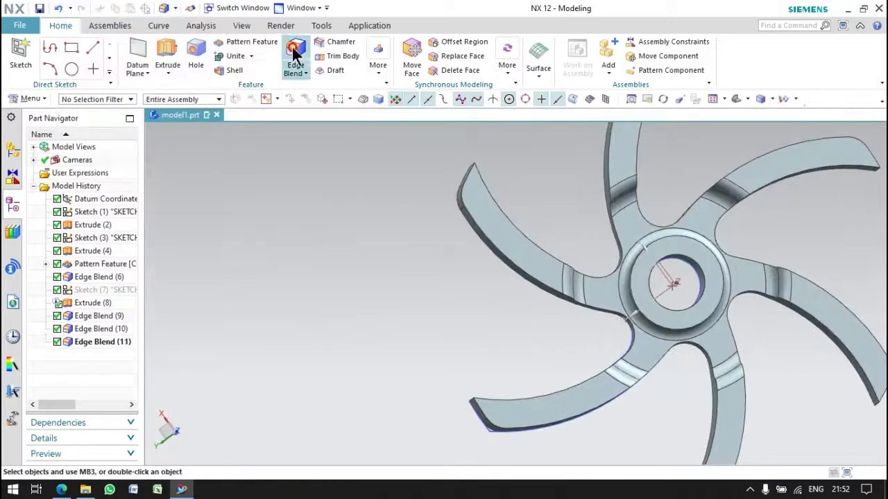
# Fillet all blade outline edge chains with a 0.5 mm edge blend
pyautogui.press('b')
pyautogui.click(528, 283)
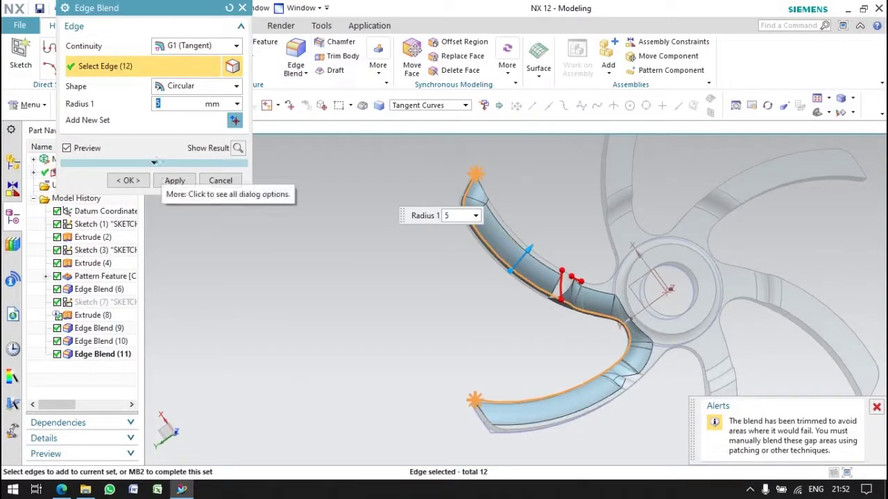
pyautogui.write('0.5')
pyautogui.click(491, 254)
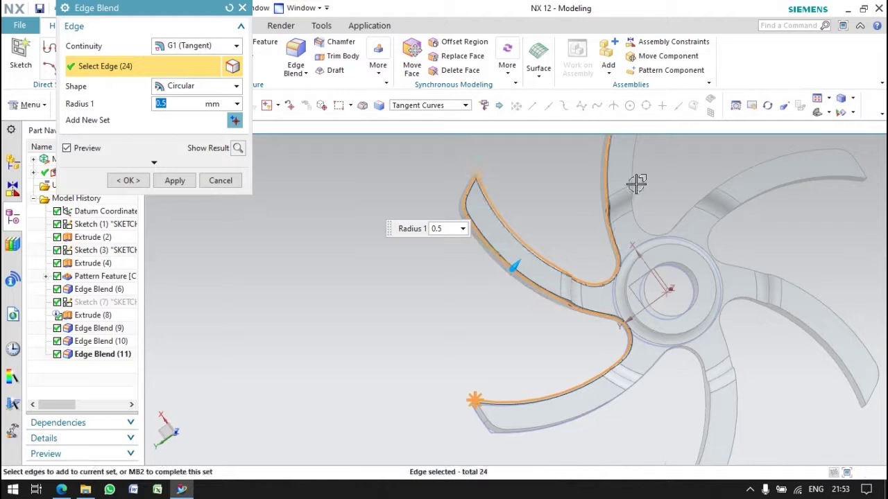
pyautogui.click(761, 206)
pyautogui.moveTo(727, 234); pyautogui.dragTo(737, 206, button='middle')
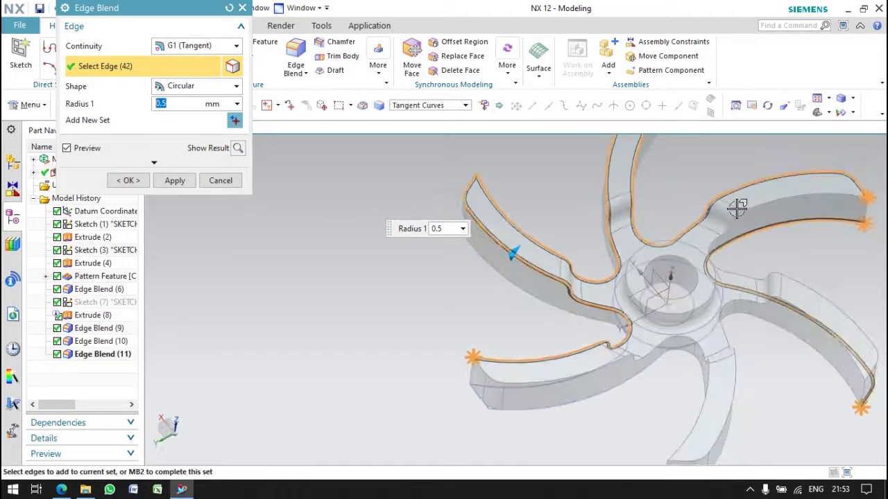
pyautogui.click(774, 324)
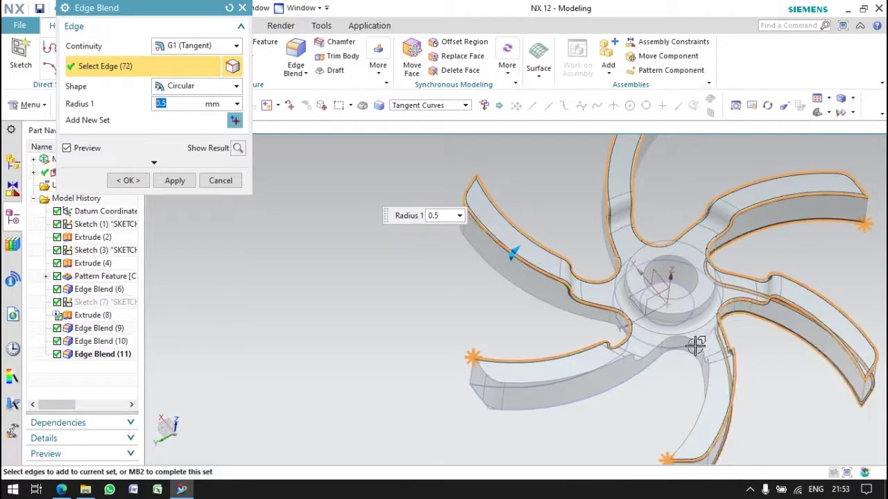
pyautogui.click(638, 378)
pyautogui.click(514, 294)
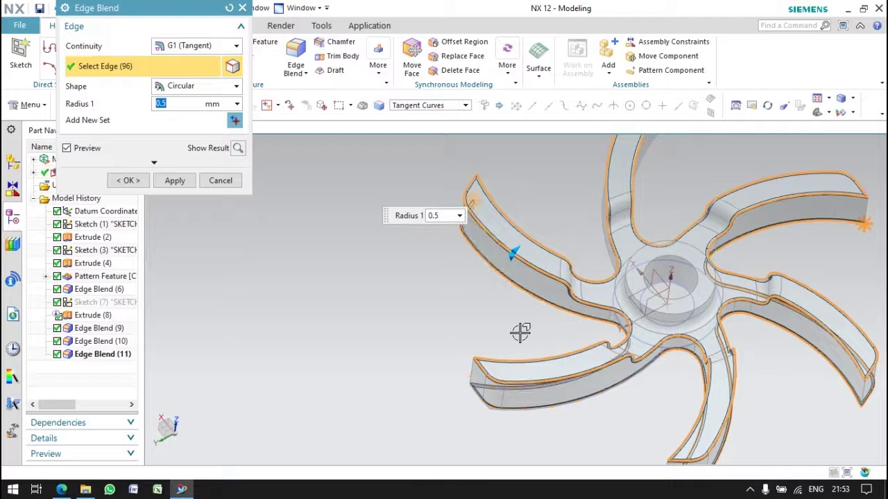
pyautogui.moveTo(600, 236)
pyautogui.mouseDown(button='middle')
pyautogui.moveTo(754, 253)
pyautogui.moveTo(755, 291)
pyautogui.moveTo(757, 259)
pyautogui.moveTo(754, 271)
pyautogui.mouseUp(button='middle')
pyautogui.middleClick(270, 238)
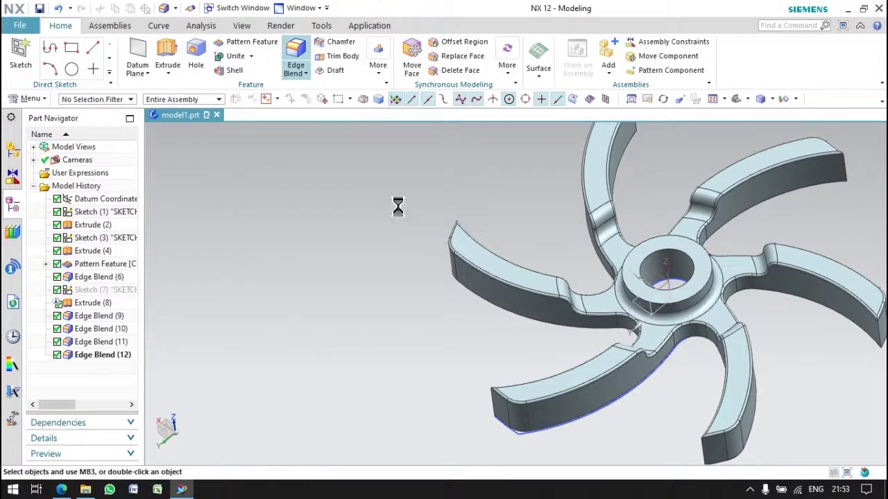
# Round the 18 blade tip edges with a 0.5 mm edge blend
pyautogui.press('b')
pyautogui.click(491, 407)
pyautogui.click(586, 389)
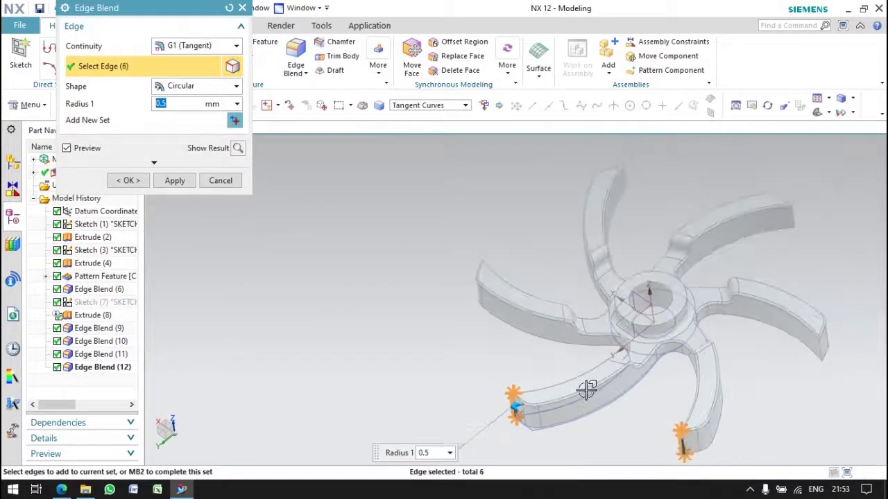
pyautogui.scroll(-2, 586, 390)
pyautogui.moveTo(755, 286); pyautogui.dragTo(727, 284, button='middle')
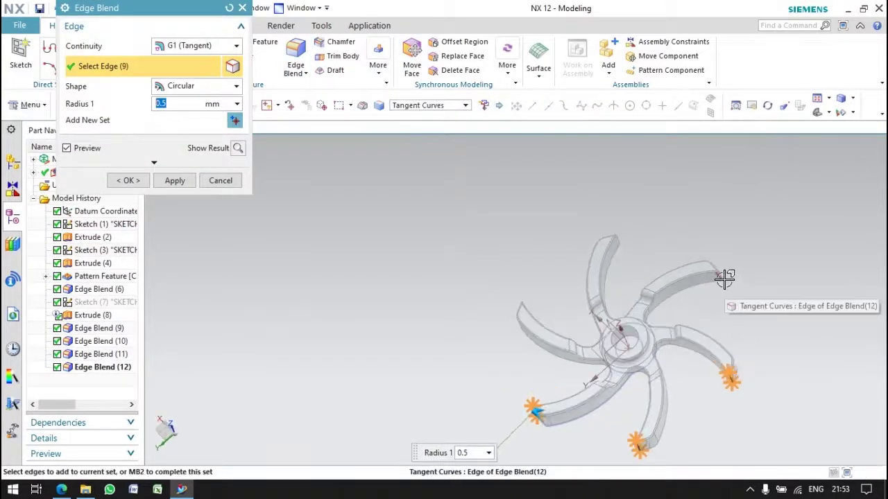
pyautogui.click(724, 278)
pyautogui.scroll(4, 687, 288)
pyautogui.moveTo(638, 297)
pyautogui.mouseDown(button='middle')
pyautogui.moveTo(460, 249)
pyautogui.moveTo(394, 249)
pyautogui.moveTo(488, 260)
pyautogui.mouseUp(button='middle')
pyautogui.click(383, 244)
pyautogui.scroll(-3, 501, 357)
pyautogui.moveTo(502, 358)
pyautogui.mouseDown(button='middle')
pyautogui.moveTo(476, 293)
pyautogui.moveTo(575, 257)
pyautogui.moveTo(557, 288)
pyautogui.mouseUp(button='middle')
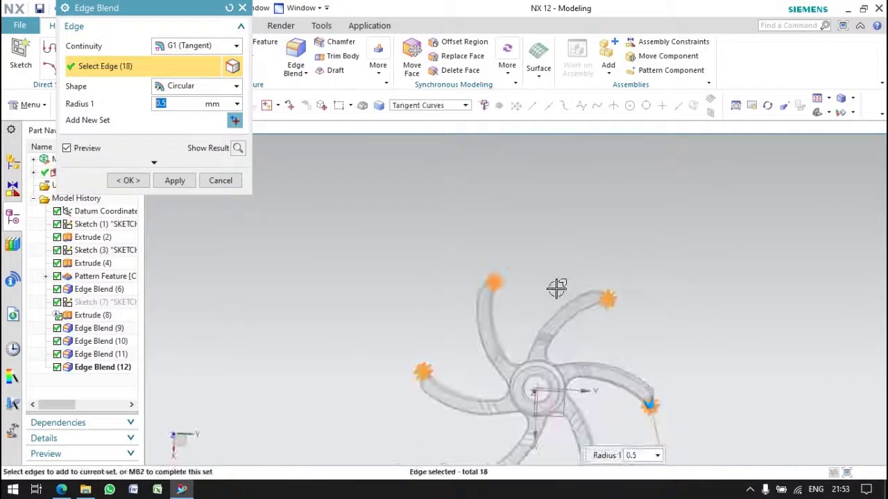
pyautogui.scroll(-2, 539, 339)
pyautogui.click(138, 184)
pyautogui.moveTo(420, 344)
pyautogui.mouseDown(button='middle')
pyautogui.moveTo(418, 323)
pyautogui.moveTo(578, 410)
pyautogui.mouseUp(button='middle')
pyautogui.scroll(2, 596, 369)
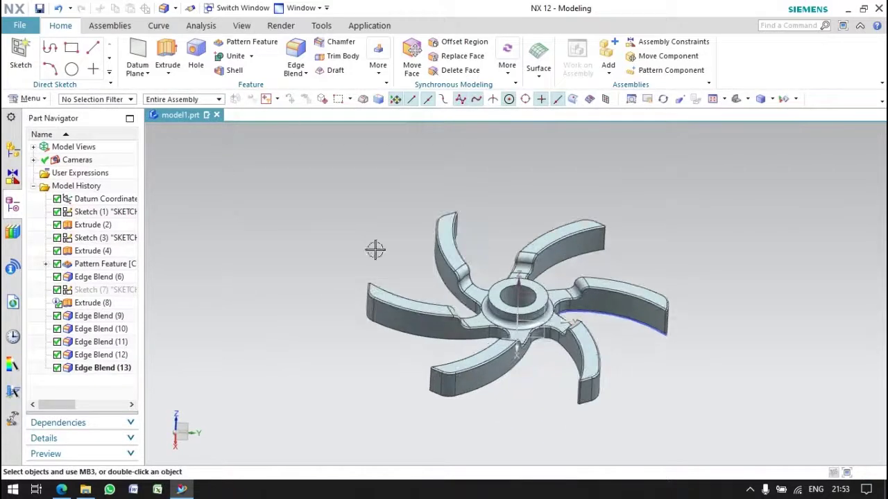